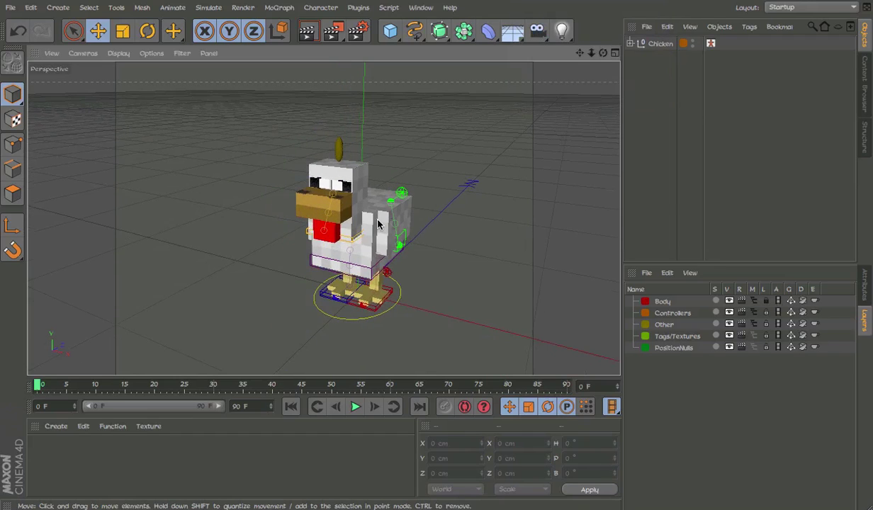
Step: Examine the chicken rig from the front and side, close up and at full height
{"action": "left_click_drag", "start_coordinate": [433, 224], "coordinate": [393, 220], "text": "alt"}
{"action": "middle_click_drag", "start_coordinate": [393, 220], "coordinate": [307, 209], "text": "alt"}
{"action": "right_click_drag", "start_coordinate": [334, 215], "coordinate": [392, 210], "text": "alt"}
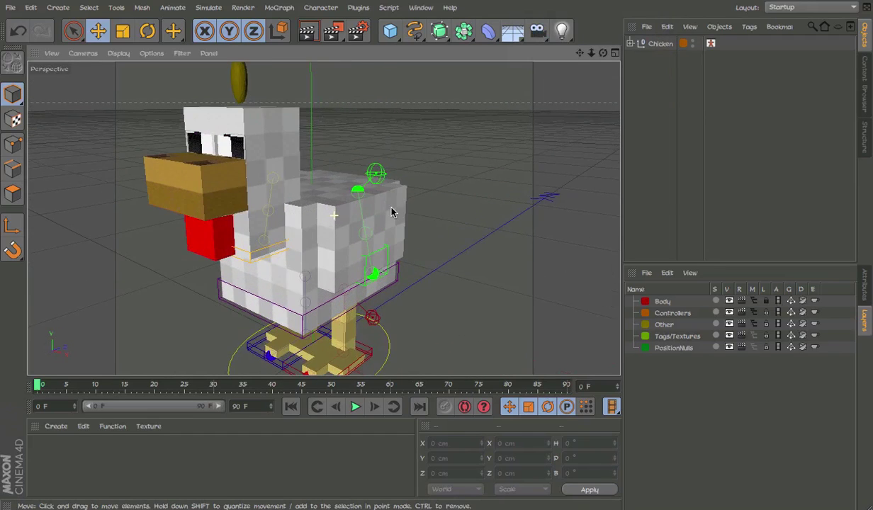
{"action": "left_click_drag", "start_coordinate": [392, 213], "coordinate": [429, 255], "text": "alt"}
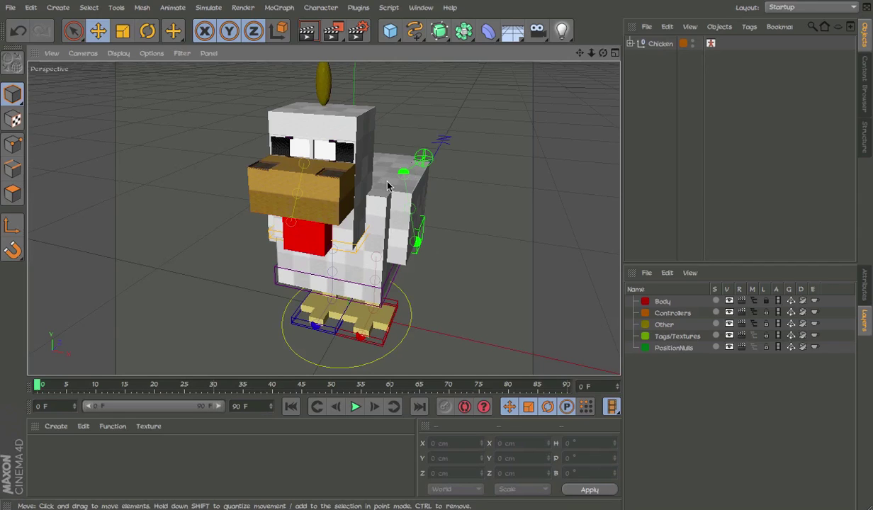
{"action": "left_click_drag", "start_coordinate": [309, 101], "coordinate": [257, 106], "text": "alt"}
{"action": "scroll", "coordinate": [326, 227], "scroll_direction": "down", "scroll_amount": 3}
{"action": "left_click_drag", "start_coordinate": [326, 228], "coordinate": [425, 214], "text": "alt"}
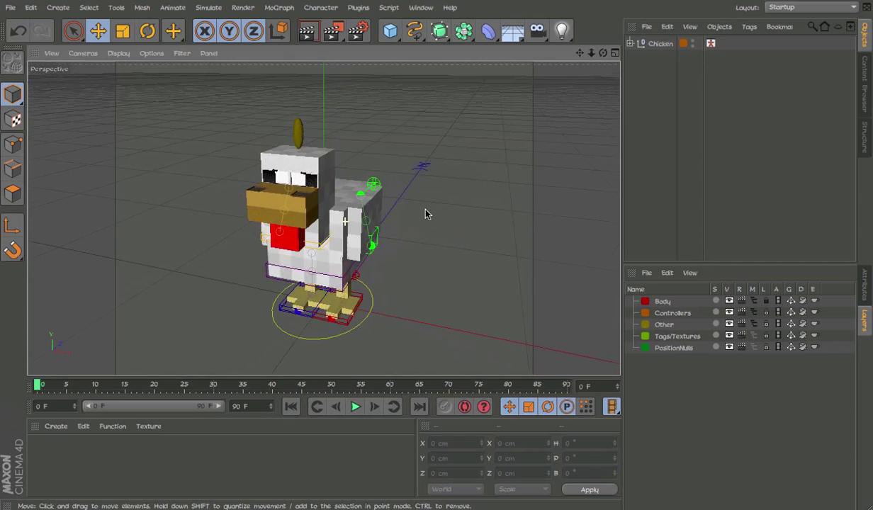
Step: Inspect the chicken rig's wing controllers from the front, the side and above
{"action": "left_click", "coordinate": [359, 196]}
{"action": "left_click", "coordinate": [438, 251]}
{"action": "left_click", "coordinate": [363, 192]}
{"action": "left_click", "coordinate": [416, 253]}
{"action": "left_click_drag", "start_coordinate": [373, 210], "coordinate": [446, 167], "text": "alt"}
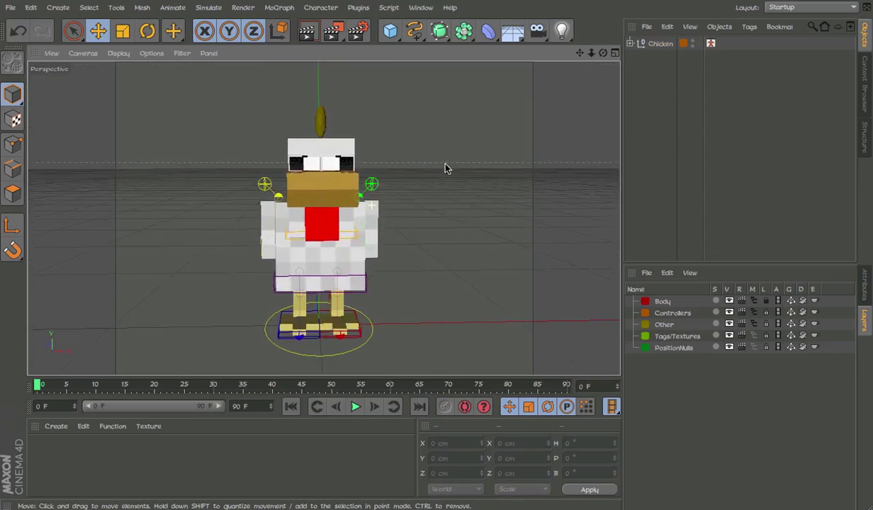
{"action": "left_click", "coordinate": [358, 196]}
{"action": "left_click", "coordinate": [415, 203]}
{"action": "left_click_drag", "start_coordinate": [415, 203], "coordinate": [305, 192], "text": "alt"}
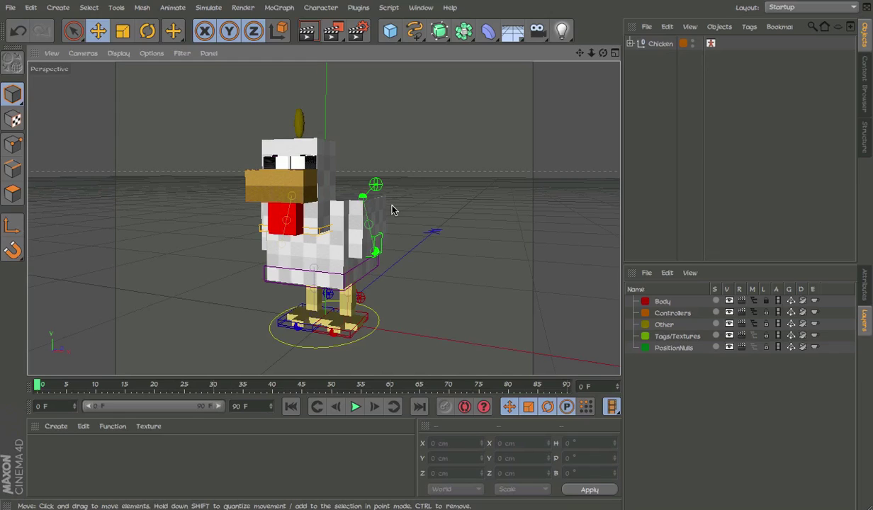
{"action": "left_click_drag", "start_coordinate": [358, 199], "coordinate": [301, 190], "text": "alt"}
{"action": "left_click_drag", "start_coordinate": [358, 231], "coordinate": [390, 253], "text": "alt"}
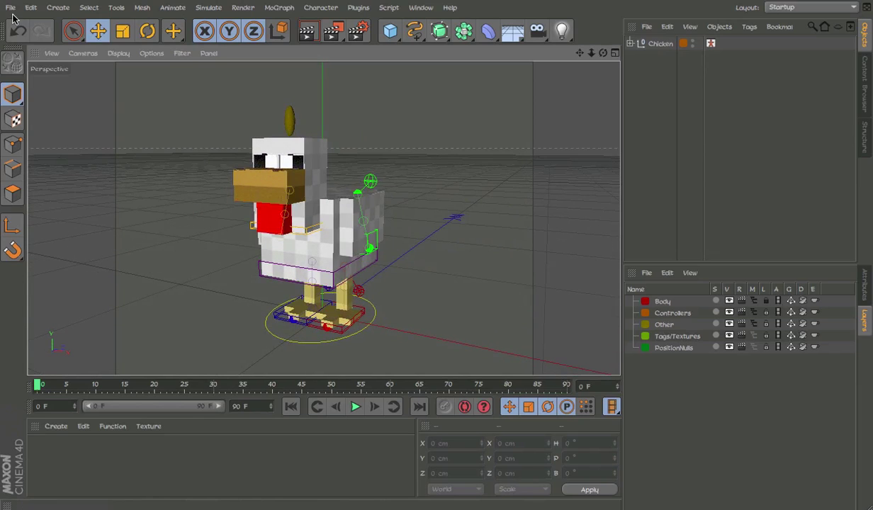
{"action": "left_click_drag", "start_coordinate": [321, 166], "coordinate": [253, 213], "text": "alt"}
{"action": "left_click_drag", "start_coordinate": [310, 143], "coordinate": [201, 209], "text": "alt"}
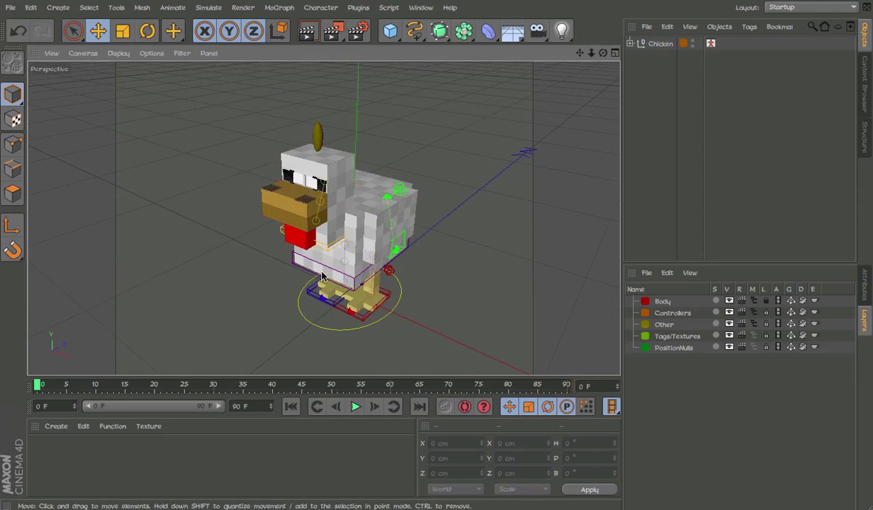
Step: Close the chicken project without saving and view the horse rig from close up
{"action": "key", "text": "ctrl+F4"}
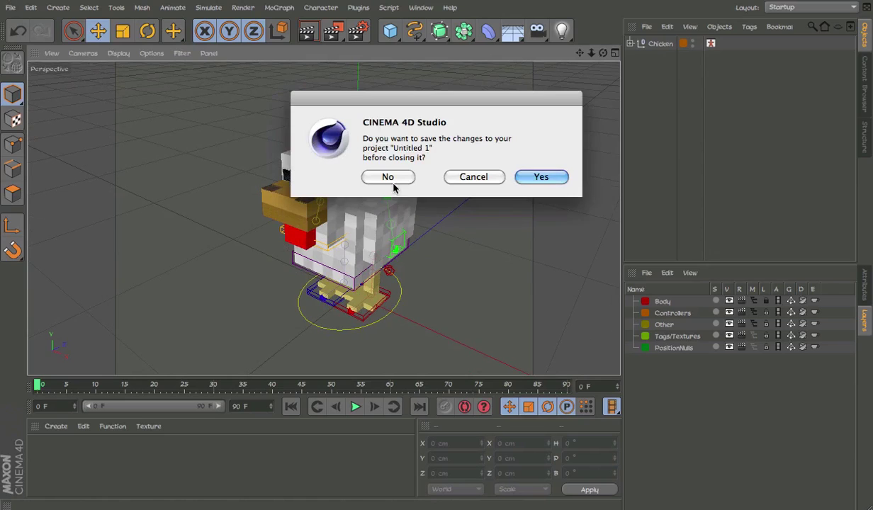
{"action": "left_click", "coordinate": [387, 175]}
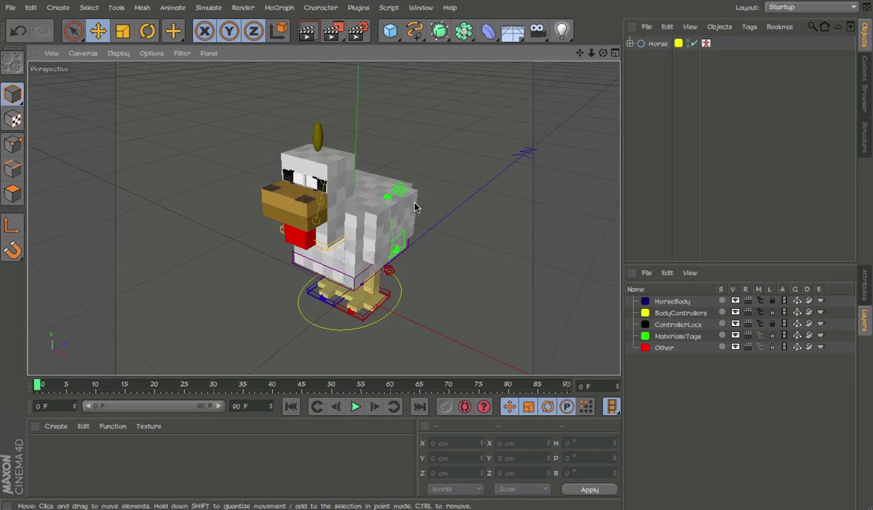
{"action": "scroll", "coordinate": [358, 152], "scroll_direction": "up", "scroll_amount": 5}
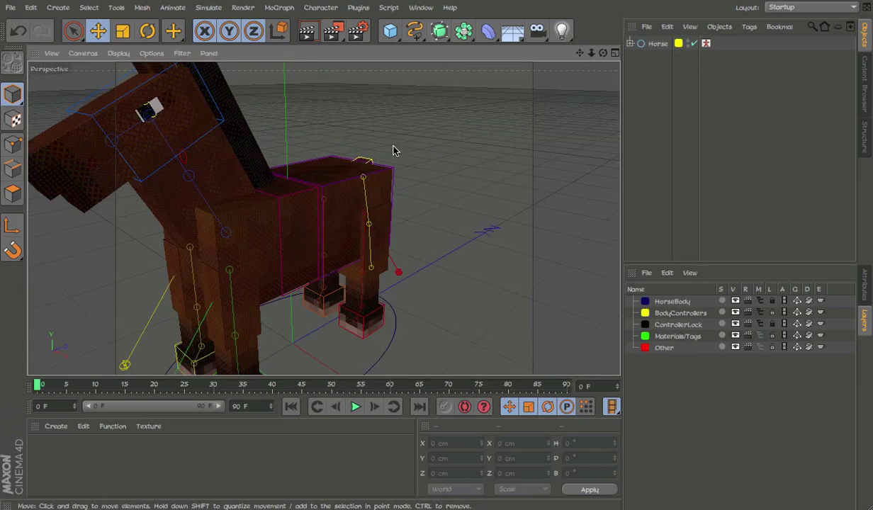
{"action": "left_click_drag", "start_coordinate": [395, 150], "coordinate": [497, 199], "text": "alt"}
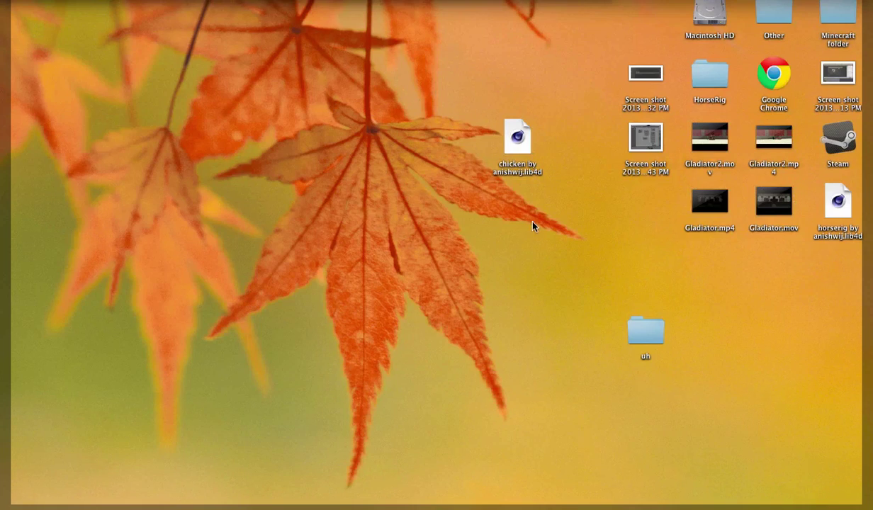
Step: Switch to the desktop, place the chicken and horse rig library files side by side and move the "uh" folder out of the way
{"action": "left_click_drag", "start_coordinate": [526, 133], "coordinate": [654, 261]}
{"action": "left_click_drag", "start_coordinate": [838, 200], "coordinate": [571, 261]}
{"action": "left_click_drag", "start_coordinate": [635, 326], "coordinate": [821, 255]}
Step: Search the Mac for "cinema 4d r13" in Finder and open the browser folder inside the Cinema 4D R13 library folder
{"action": "double_click", "coordinate": [699, 73]}
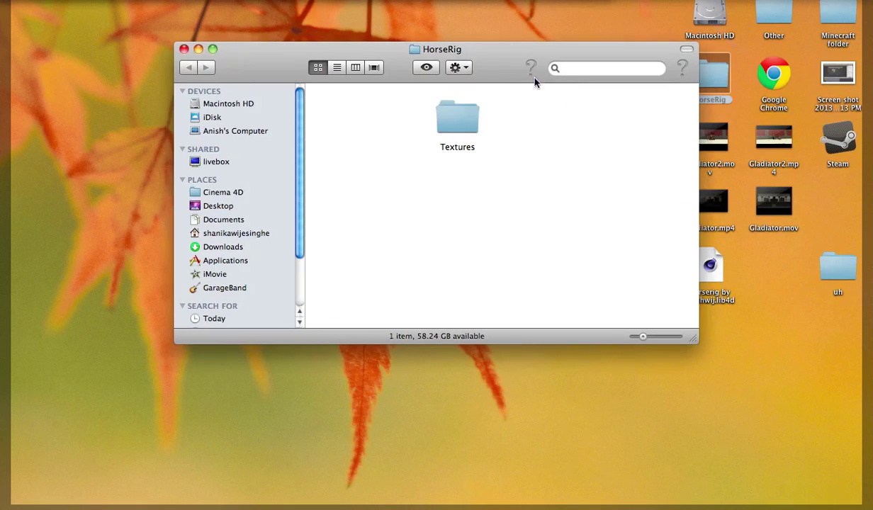
{"action": "left_click", "coordinate": [581, 69]}
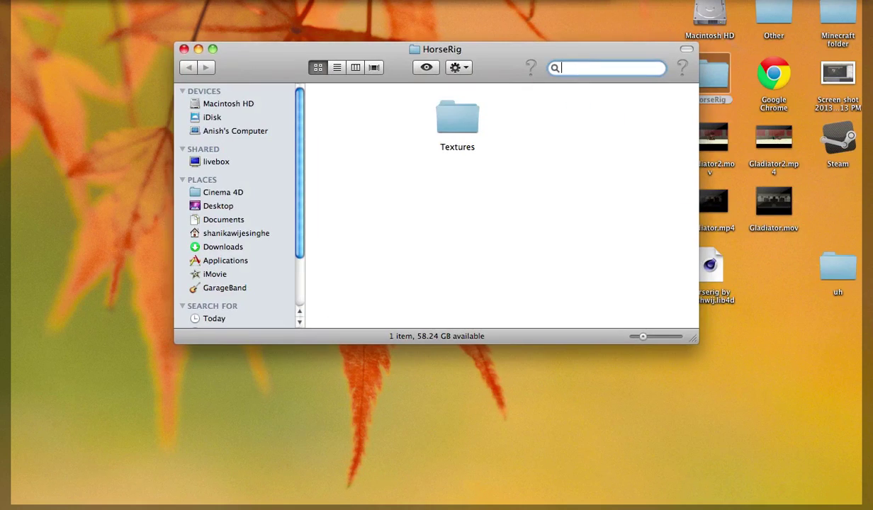
{"action": "type", "text": "cinema 4d r13"}
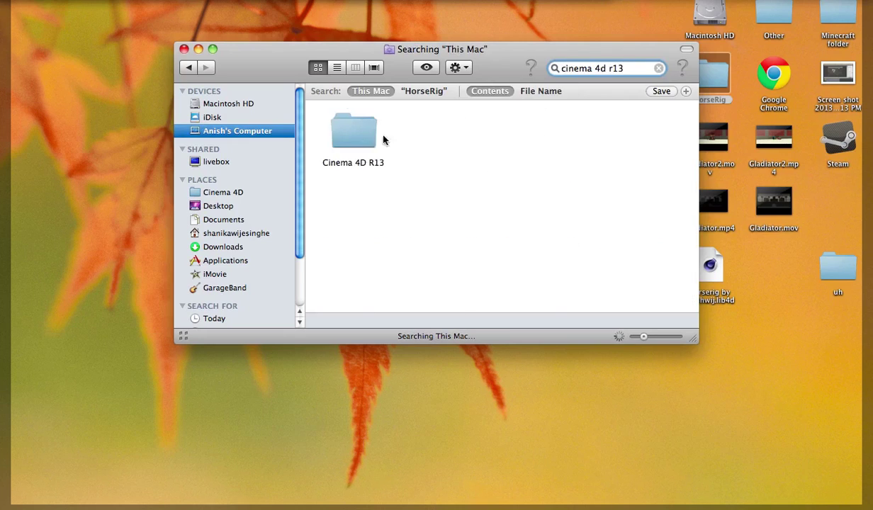
{"action": "double_click", "coordinate": [350, 133]}
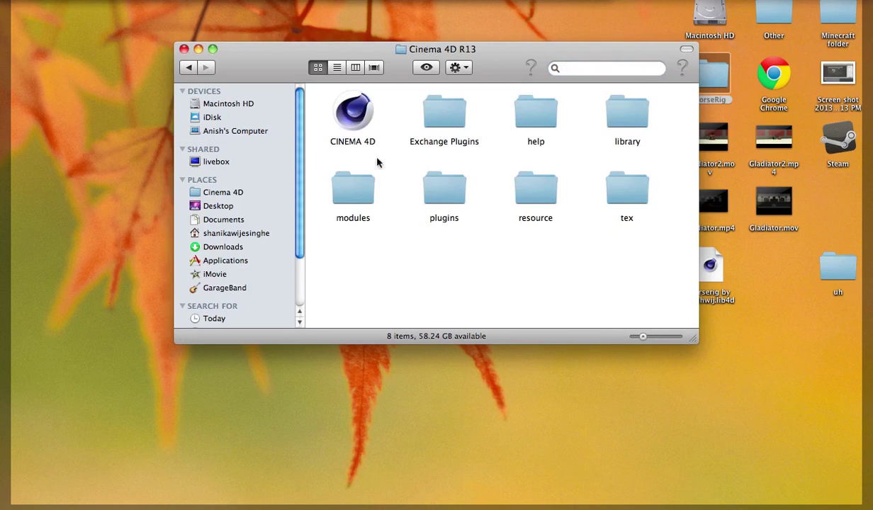
{"action": "double_click", "coordinate": [631, 111]}
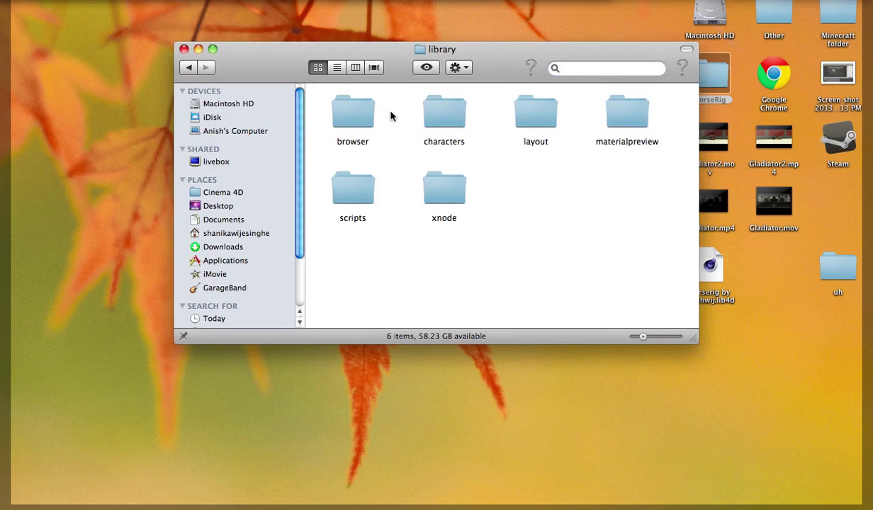
{"action": "double_click", "coordinate": [353, 113]}
{"action": "left_click_drag", "start_coordinate": [389, 67], "coordinate": [233, 100]}
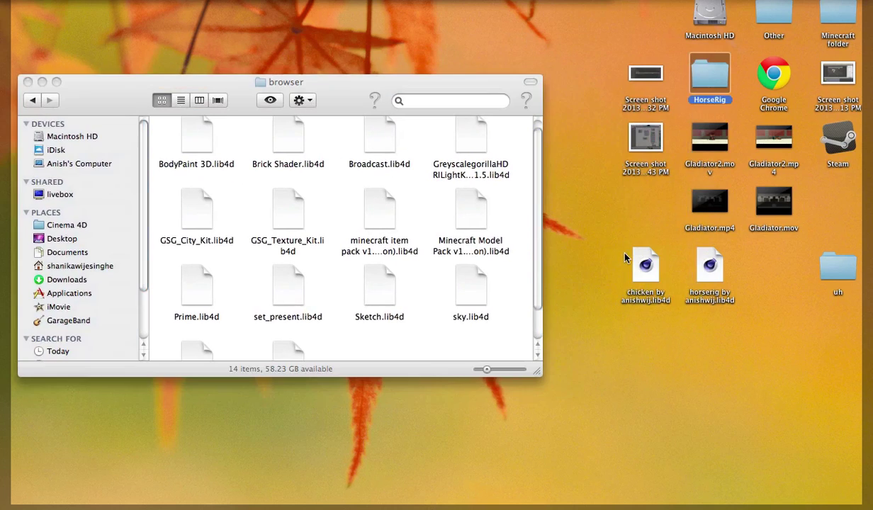
Step: Point out the chicken and horse rig library files by selecting both, clear the selection and close the browser folder window
{"action": "left_click_drag", "start_coordinate": [601, 244], "coordinate": [721, 288]}
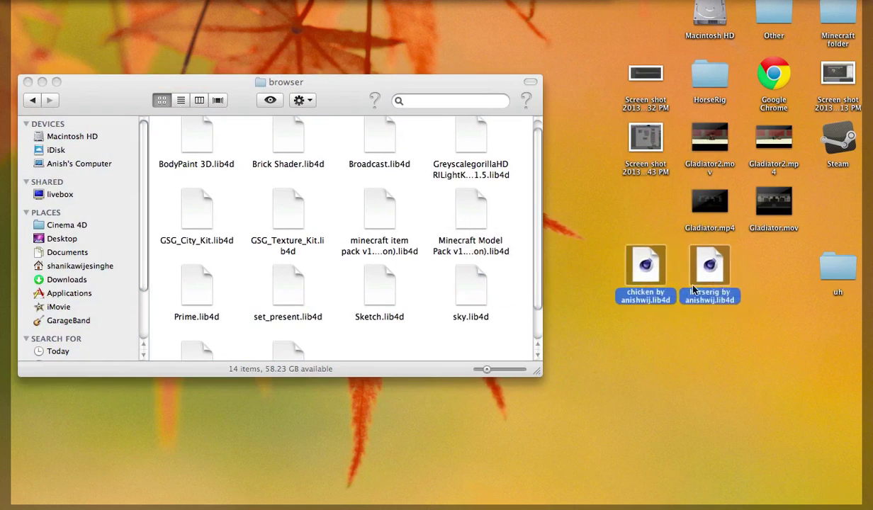
{"action": "left_click", "coordinate": [692, 319]}
{"action": "left_click", "coordinate": [26, 82]}
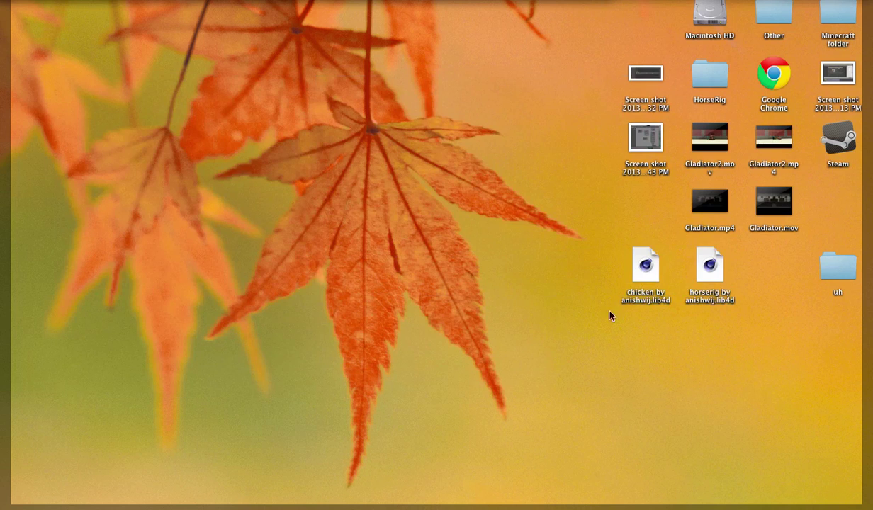
Step: Look through the Applications folder for the MAXON folder, view its contents and dismiss the listing
{"action": "mouse_move", "coordinate": [842, 498]}
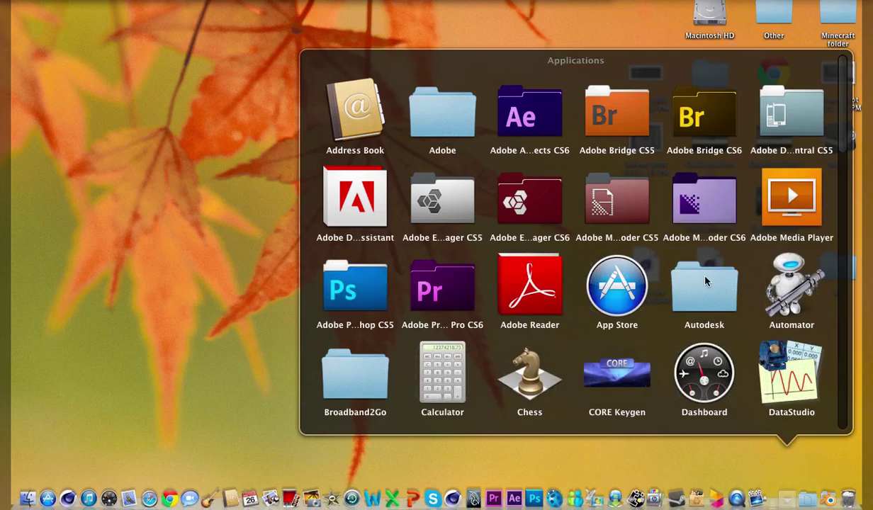
{"action": "scroll", "coordinate": [706, 281], "scroll_direction": "down", "scroll_amount": 10}
{"action": "scroll", "coordinate": [643, 247], "scroll_direction": "down", "scroll_amount": 5}
{"action": "left_click", "coordinate": [702, 133]}
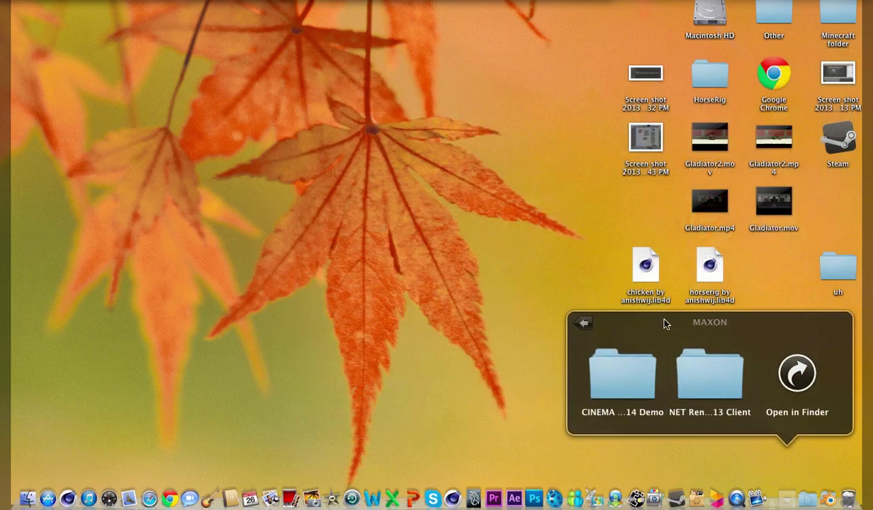
{"action": "left_click", "coordinate": [501, 269]}
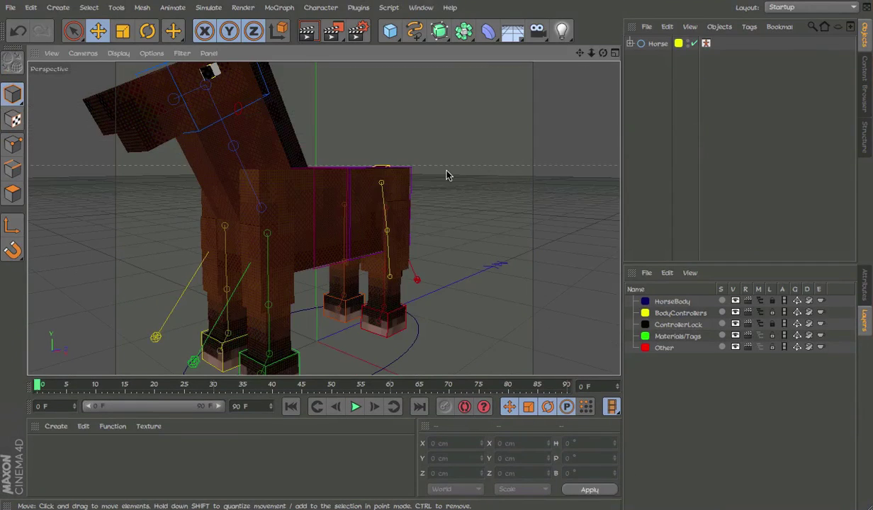
Step: Switch back to Cinema 4D, add a camera and make it a child of the Horse object
{"action": "left_click_drag", "start_coordinate": [447, 175], "coordinate": [418, 206], "text": "alt"}
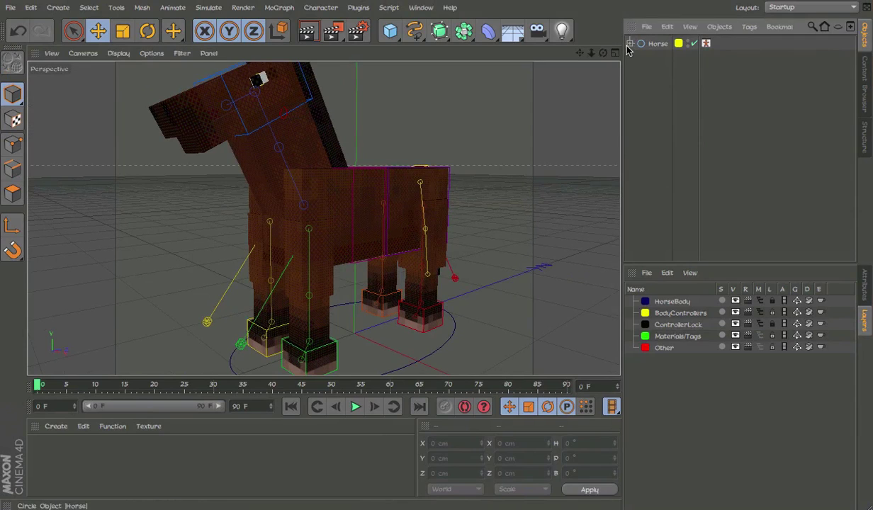
{"action": "left_click", "coordinate": [629, 44]}
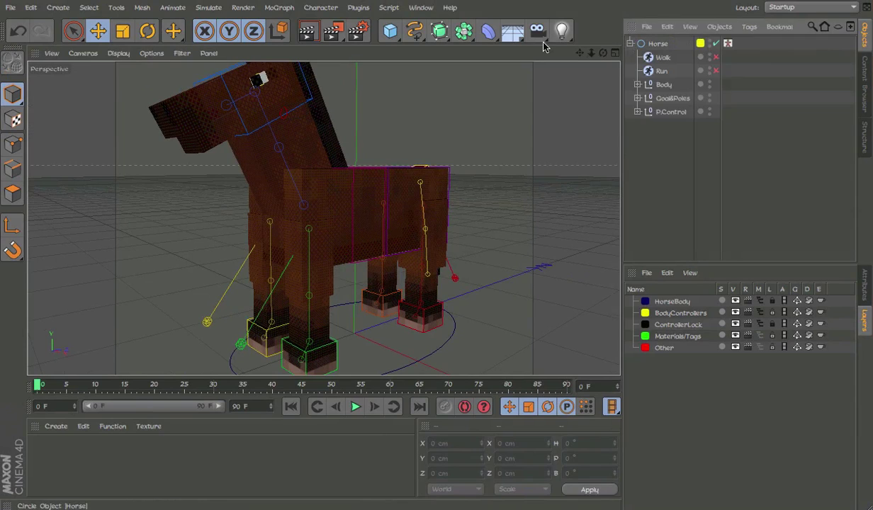
{"action": "left_click", "coordinate": [537, 30]}
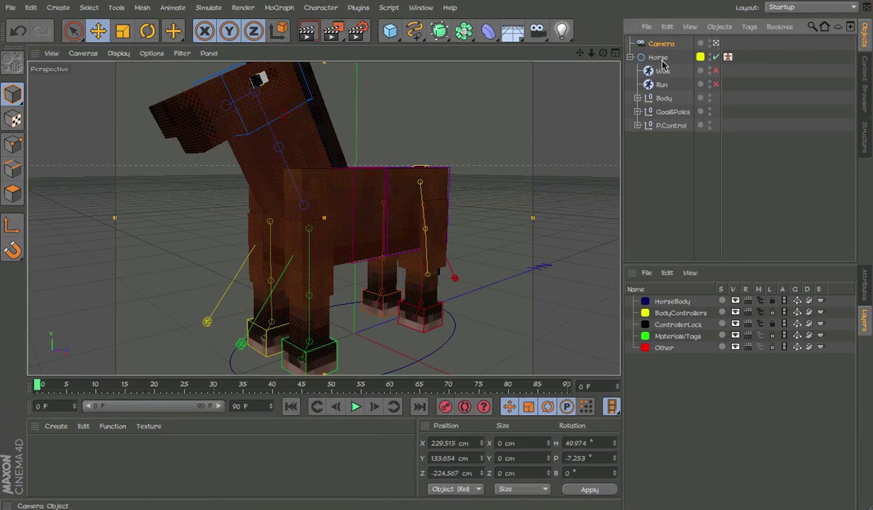
{"action": "left_click_drag", "start_coordinate": [663, 65], "coordinate": [658, 58]}
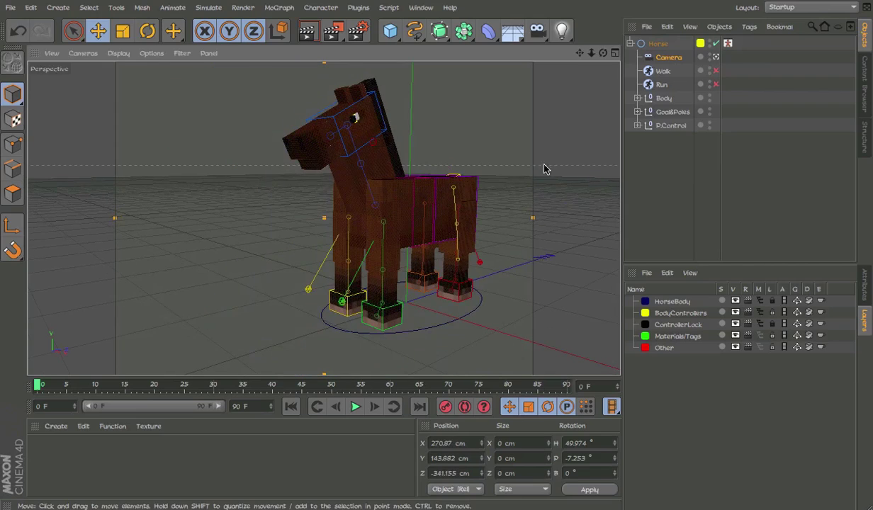
Step: Enable the Run motion on the horse and play the animation
{"action": "left_click", "coordinate": [716, 84]}
{"action": "key", "text": "F8"}
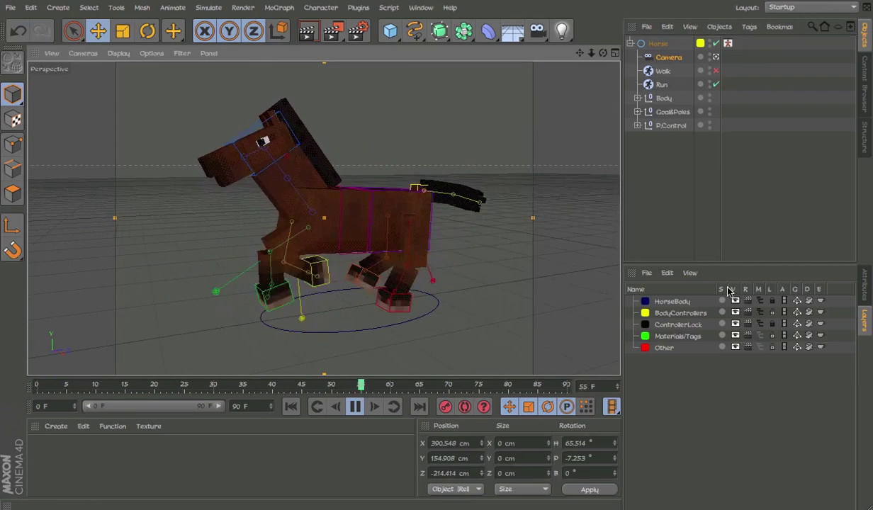
Step: Set the project frame rate to 20 FPS and stop the playback
{"action": "key", "text": "ctrl+d"}
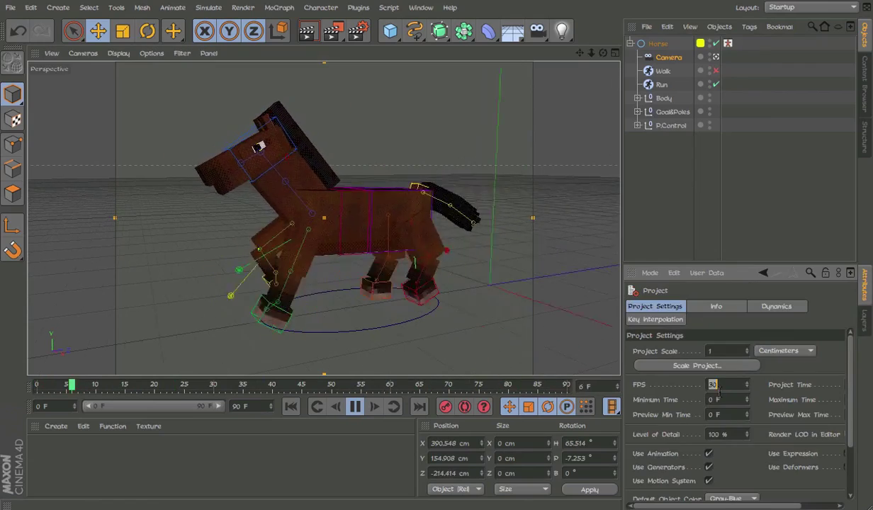
{"action": "type", "text": "20"}
{"action": "key", "text": "Return"}
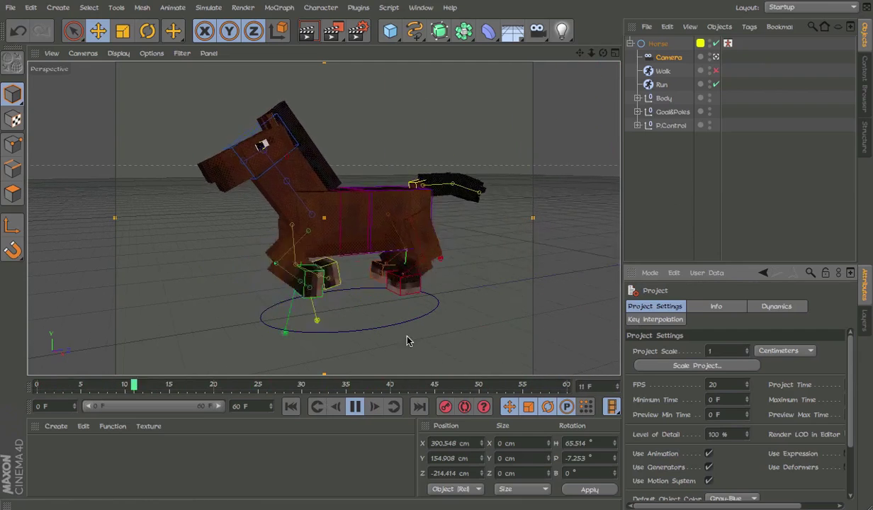
{"action": "left_click", "coordinate": [607, 175]}
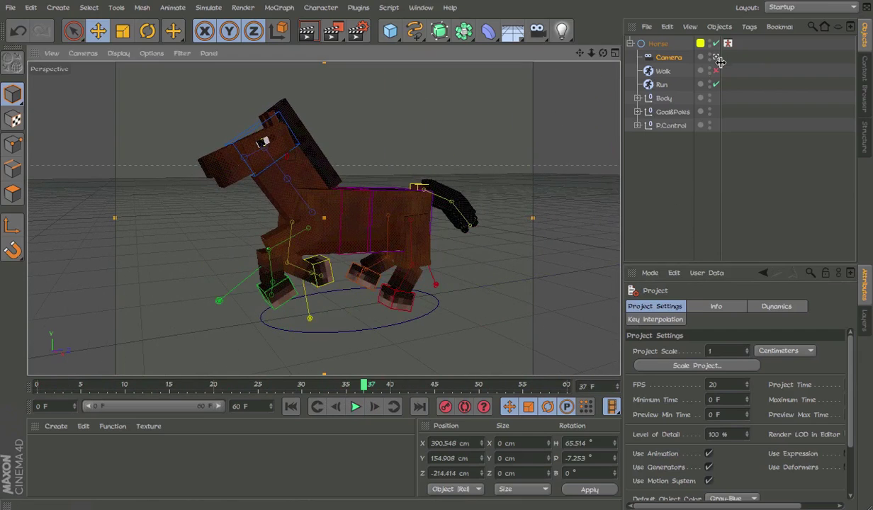
Step: Disable the Run motion and delete the camera from the Horse hierarchy
{"action": "left_click", "coordinate": [716, 84]}
{"action": "left_click", "coordinate": [657, 47]}
{"action": "left_click", "coordinate": [656, 57]}
{"action": "key", "text": "Delete"}
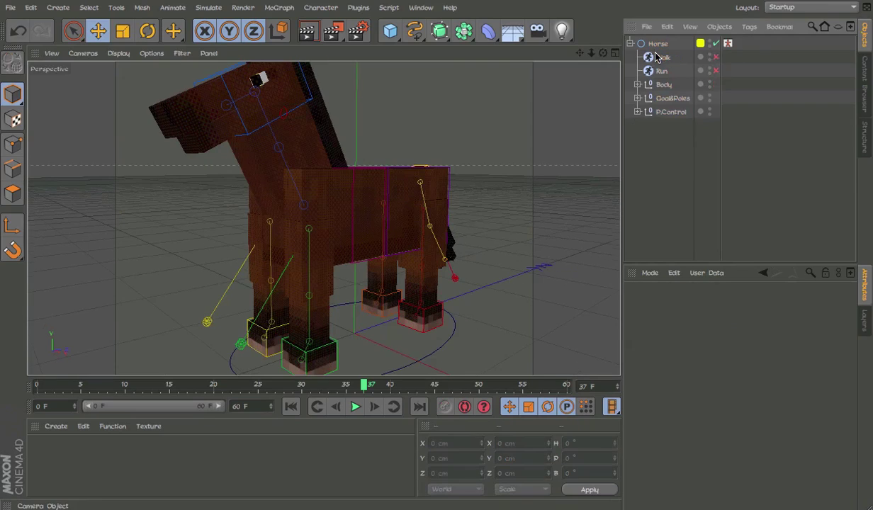
Step: Try moving the horse's green front hoof controller to test how the leg follows
{"action": "left_click_drag", "start_coordinate": [525, 211], "coordinate": [554, 297], "text": "alt"}
{"action": "left_click", "coordinate": [368, 312]}
{"action": "left_click_drag", "start_coordinate": [439, 309], "coordinate": [425, 296]}
{"action": "key", "text": "ctrl+z"}
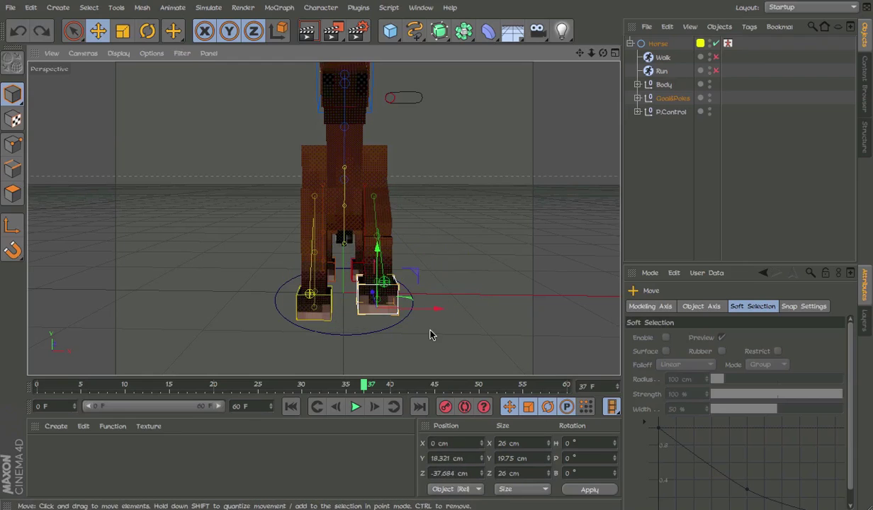
{"action": "left_click_drag", "start_coordinate": [431, 333], "coordinate": [239, 294], "text": "alt"}
{"action": "left_click_drag", "start_coordinate": [330, 269], "coordinate": [421, 261]}
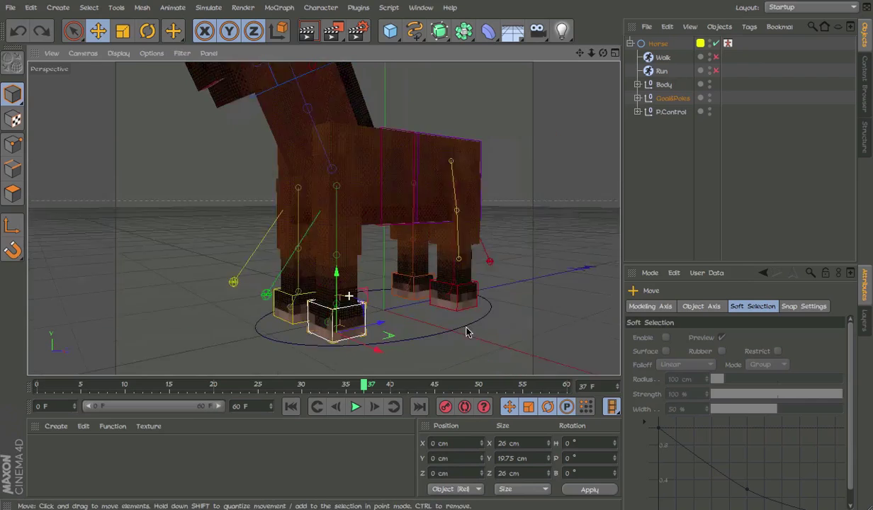
{"action": "left_click_drag", "start_coordinate": [466, 331], "coordinate": [389, 271], "text": "alt"}
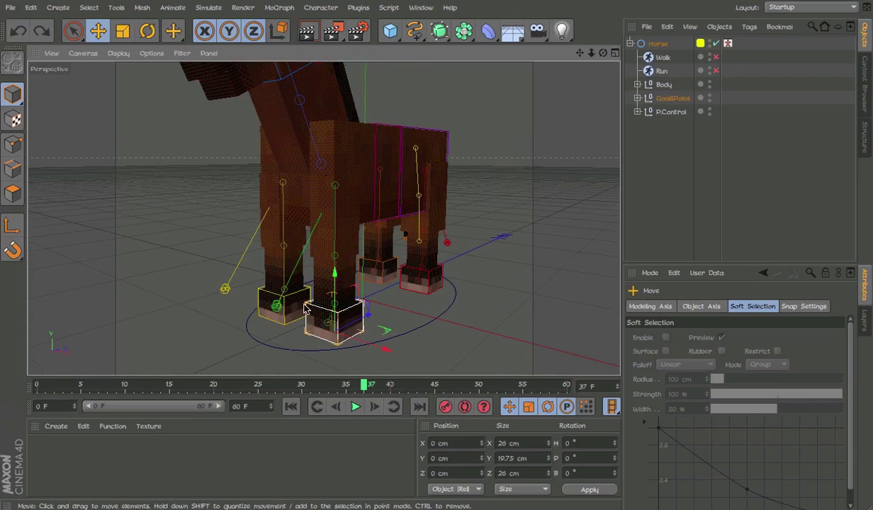
Step: Try rotating the horse's green front hoof controller and undo the rotation
{"action": "left_click_drag", "start_coordinate": [345, 312], "coordinate": [330, 316], "text": "alt"}
{"action": "key", "text": "r"}
{"action": "left_click_drag", "start_coordinate": [344, 347], "coordinate": [402, 298]}
{"action": "key", "text": "ctrl+z"}
{"action": "left_click_drag", "start_coordinate": [494, 228], "coordinate": [338, 223], "text": "alt"}
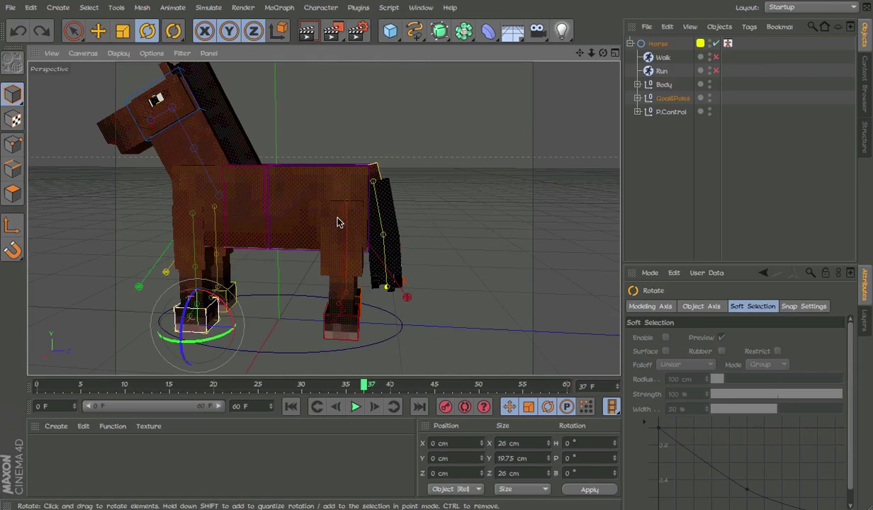
Step: Play the animation, try rotating the yellow tail controller to see how the tail follows, and undo the rotation
{"action": "scroll", "coordinate": [378, 168], "scroll_direction": "up", "scroll_amount": 3}
{"action": "left_click", "coordinate": [377, 168]}
{"action": "key", "text": "F8"}
{"action": "left_click_drag", "start_coordinate": [402, 172], "coordinate": [458, 217]}
{"action": "key", "text": "F8"}
{"action": "key", "text": "ctrl+z"}
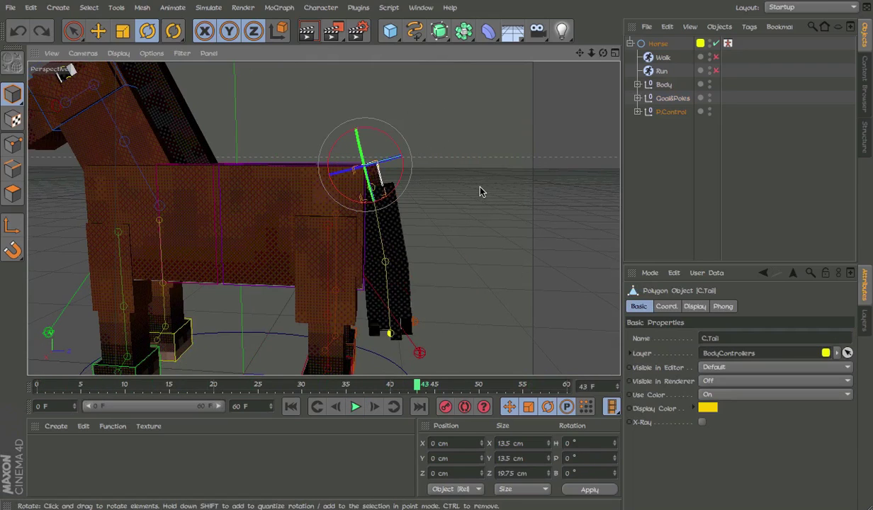
Step: Return the timeline to frame 0 and bring the whole horse back into view
{"action": "scroll", "coordinate": [469, 287], "scroll_direction": "down", "scroll_amount": 3}
{"action": "left_click_drag", "start_coordinate": [421, 386], "coordinate": [7, 409]}
{"action": "mouse_move", "coordinate": [419, 288]}
{"action": "middle_mouse_down", "text": "alt"}
{"action": "mouse_move", "coordinate": [444, 211]}
{"action": "mouse_move", "coordinate": [424, 273]}
{"action": "middle_mouse_up", "text": "alt"}
{"action": "scroll", "coordinate": [444, 210], "scroll_direction": "down", "scroll_amount": 2}
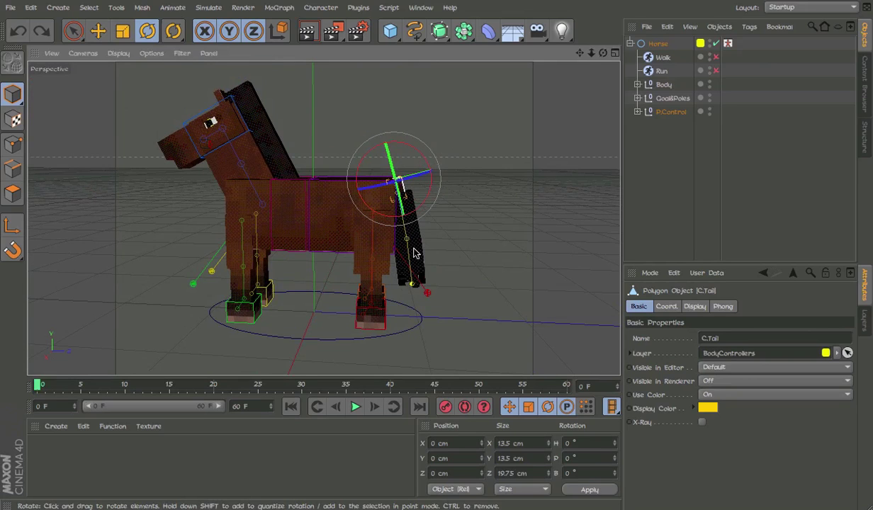
Step: Try moving the purple rear body controller to see how the horse's body follows, and undo the move
{"action": "right_click_drag", "start_coordinate": [358, 206], "coordinate": [362, 146], "text": "alt"}
{"action": "left_click_drag", "start_coordinate": [323, 217], "coordinate": [391, 177], "text": "alt"}
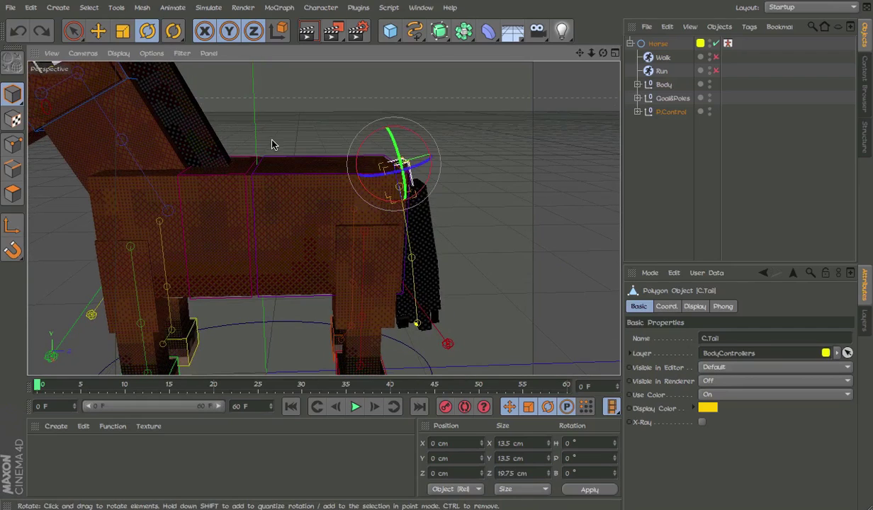
{"action": "left_click", "coordinate": [270, 162]}
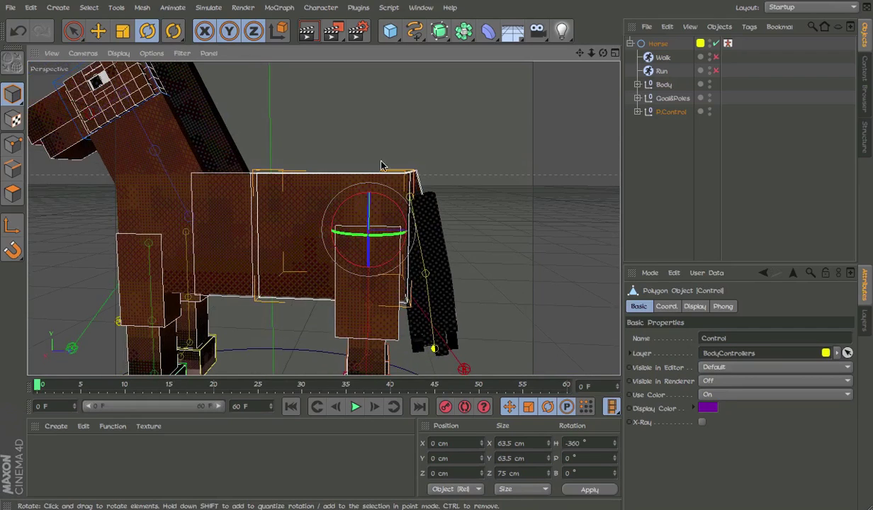
{"action": "left_click", "coordinate": [372, 163]}
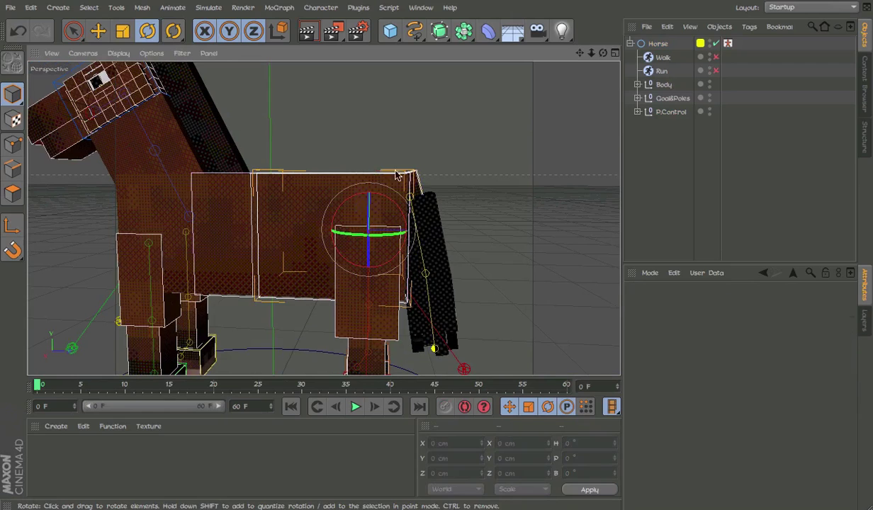
{"action": "left_click", "coordinate": [370, 241]}
{"action": "scroll", "coordinate": [370, 241], "scroll_direction": "down", "scroll_amount": 3}
{"action": "key", "text": "e"}
{"action": "left_click_drag", "start_coordinate": [425, 212], "coordinate": [382, 166], "text": "alt"}
{"action": "key", "text": "ctrl+z"}
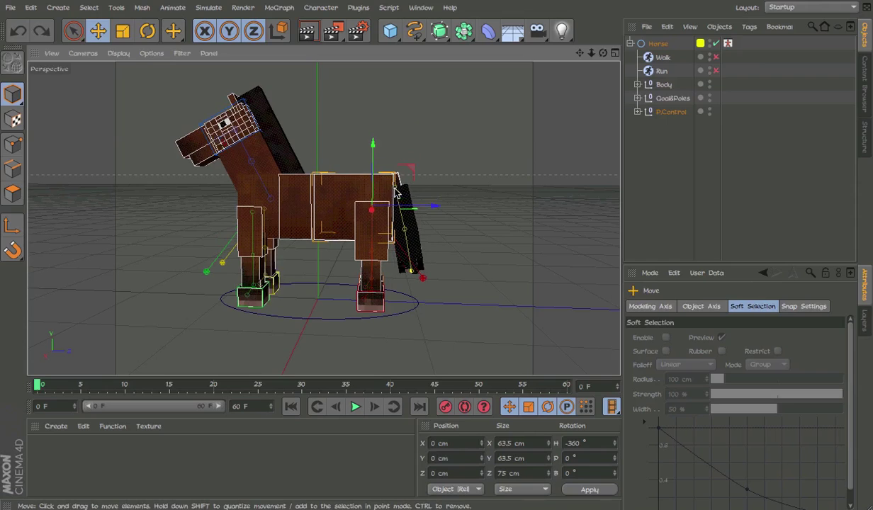
Step: Try rotating and dragging the purple rear body controller, and undo these changes
{"action": "key", "text": "r"}
{"action": "left_click_drag", "start_coordinate": [394, 183], "coordinate": [425, 229]}
{"action": "key", "text": "e"}
{"action": "key", "text": "w"}
{"action": "left_click_drag", "start_coordinate": [383, 176], "coordinate": [385, 197]}
{"action": "key", "text": "ctrl+z"}
{"action": "key", "text": "ctrl+z"}
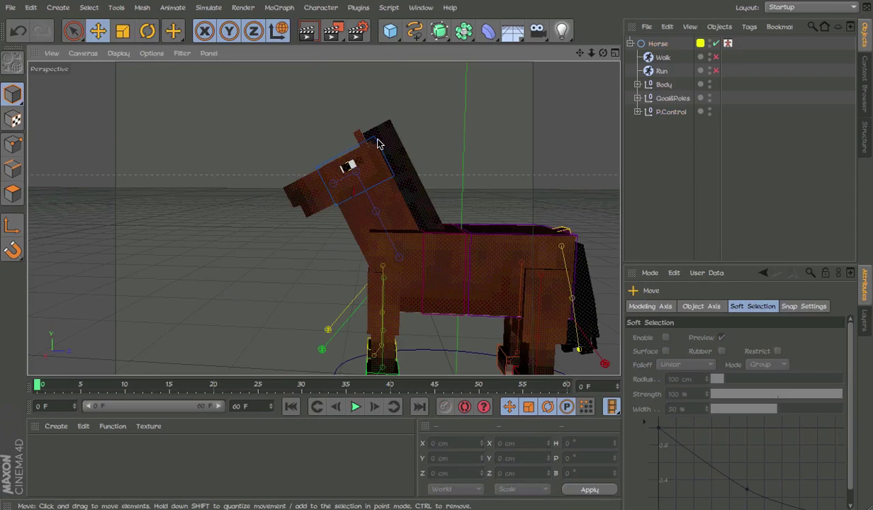
Step: Try moving the blue neck controller around the horse's head, and rotate it to about H 86°, P 10°, B 9°
{"action": "left_click", "coordinate": [378, 144]}
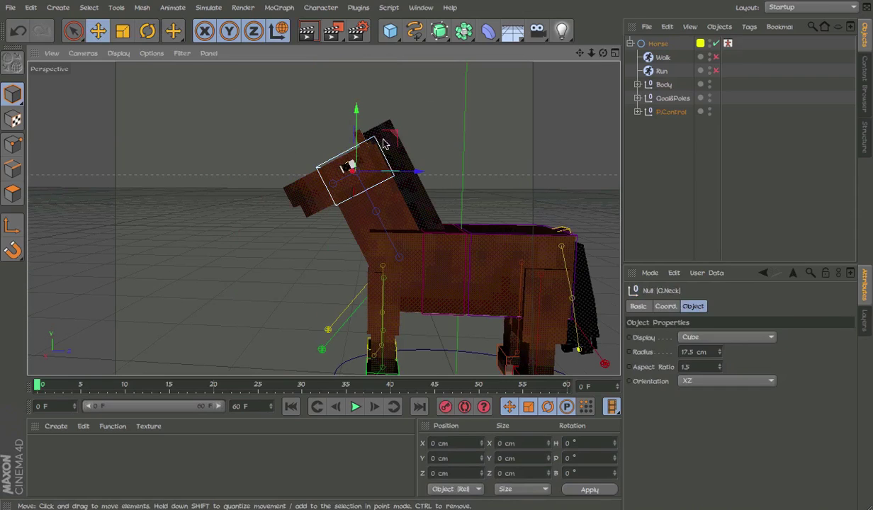
{"action": "left_click_drag", "start_coordinate": [377, 144], "coordinate": [397, 152]}
{"action": "key", "text": "r"}
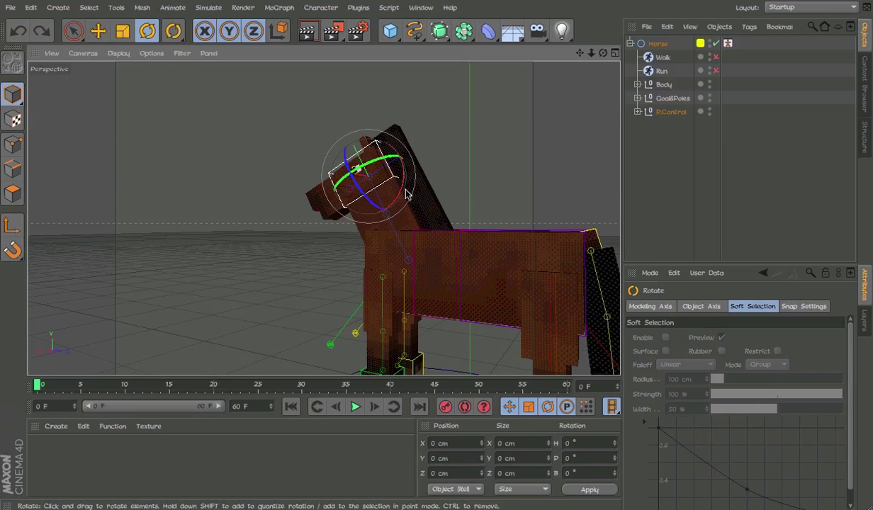
{"action": "left_click_drag", "start_coordinate": [407, 194], "coordinate": [449, 197], "text": "alt"}
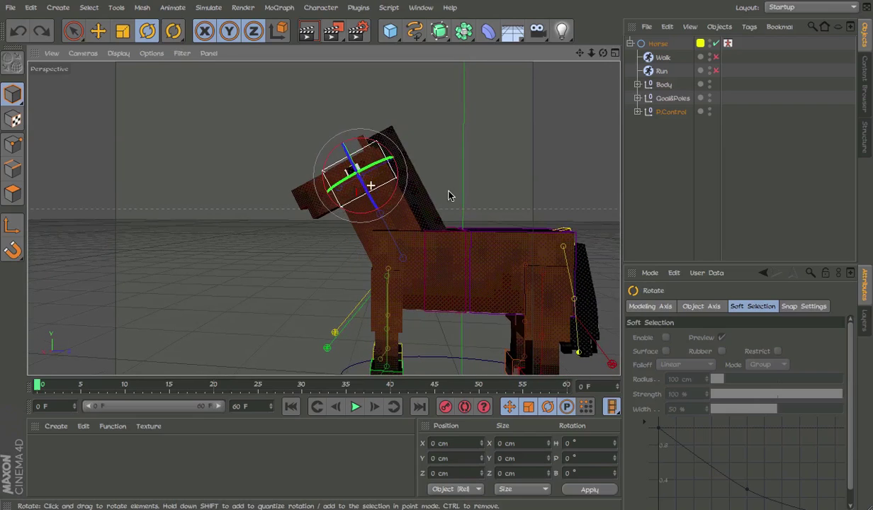
{"action": "left_click_drag", "start_coordinate": [389, 186], "coordinate": [375, 218]}
Step: Move the neck controller to about 13.6 cm on X and inspect the bent neck from several sides
{"action": "key", "text": "e"}
{"action": "mouse_move", "coordinate": [438, 224]}
{"action": "left_mouse_down", "text": "alt"}
{"action": "mouse_move", "coordinate": [415, 214]}
{"action": "mouse_move", "coordinate": [423, 221]}
{"action": "mouse_move", "coordinate": [451, 216]}
{"action": "left_mouse_up", "text": "alt"}
{"action": "left_click", "coordinate": [409, 231]}
{"action": "mouse_move", "coordinate": [414, 177]}
{"action": "left_mouse_down", "text": "alt"}
{"action": "mouse_move", "coordinate": [388, 181]}
{"action": "mouse_move", "coordinate": [411, 183]}
{"action": "left_mouse_up", "text": "alt"}
{"action": "left_click", "coordinate": [391, 173]}
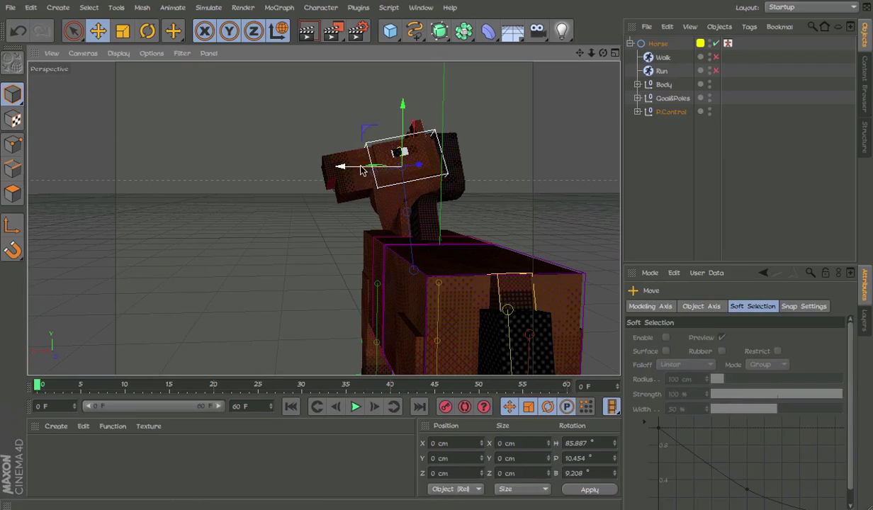
{"action": "left_click_drag", "start_coordinate": [358, 169], "coordinate": [341, 171]}
{"action": "left_click_drag", "start_coordinate": [412, 191], "coordinate": [482, 183], "text": "alt"}
{"action": "scroll", "coordinate": [332, 171], "scroll_direction": "up", "scroll_amount": 5}
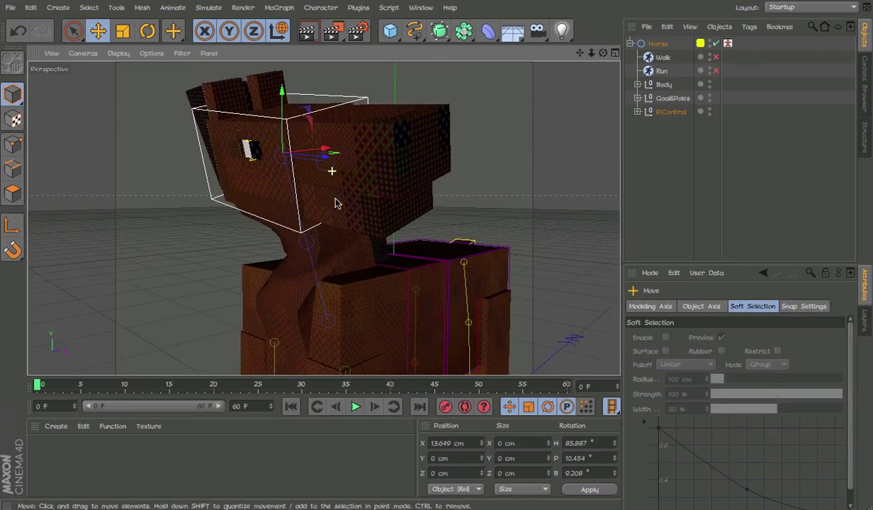
{"action": "left_click_drag", "start_coordinate": [304, 199], "coordinate": [182, 198], "text": "alt"}
{"action": "scroll", "coordinate": [331, 197], "scroll_direction": "down", "scroll_amount": 3}
{"action": "left_click_drag", "start_coordinate": [358, 170], "coordinate": [204, 193], "text": "alt"}
{"action": "middle_click_drag", "start_coordinate": [501, 168], "coordinate": [322, 178], "text": "alt"}
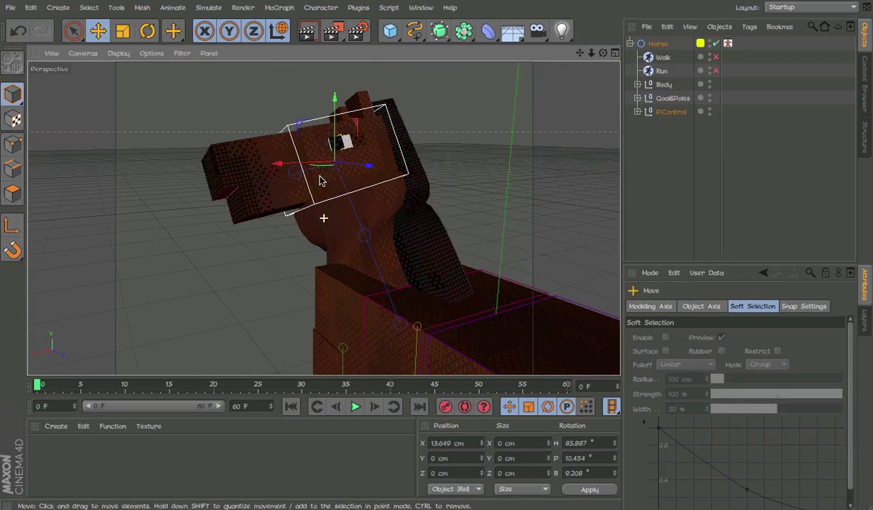
Step: Try moving the pupil of the horse's left eye, and undo this along with the neck controller changes
{"action": "left_click_drag", "start_coordinate": [336, 139], "coordinate": [351, 144]}
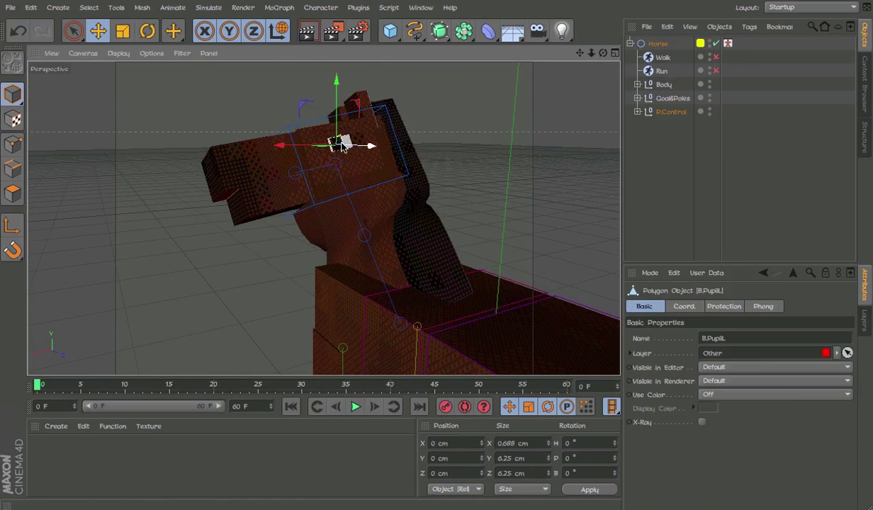
{"action": "left_click_drag", "start_coordinate": [329, 150], "coordinate": [202, 205], "text": "alt"}
{"action": "left_click", "coordinate": [584, 167]}
{"action": "key", "text": "ctrl+z"}
{"action": "key", "text": "ctrl+z"}
{"action": "key", "text": "ctrl+z"}
{"action": "key", "text": "ctrl+z"}
{"action": "key", "text": "ctrl+z"}
{"action": "key", "text": "ctrl+z"}
{"action": "key", "text": "ctrl+z"}
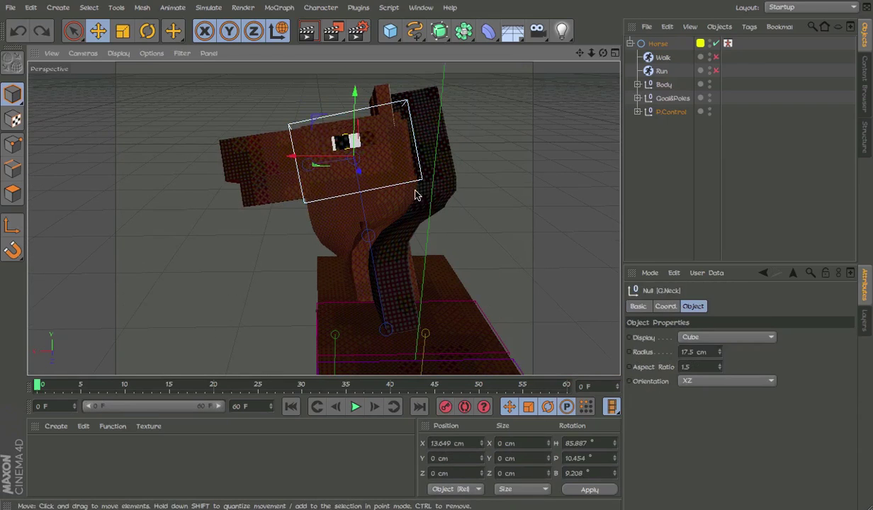
Step: Try rotating the horse's lower jaw and one ear, undoing each rotation
{"action": "left_click_drag", "start_coordinate": [406, 221], "coordinate": [266, 178], "text": "alt"}
{"action": "left_click", "coordinate": [282, 157]}
{"action": "key", "text": "r"}
{"action": "key", "text": "ctrl+z"}
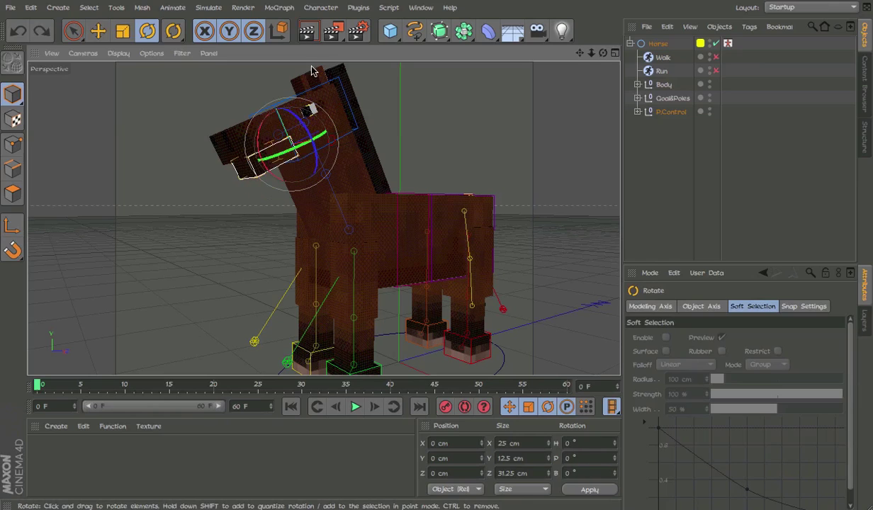
{"action": "left_click", "coordinate": [305, 96]}
{"action": "key", "text": "r"}
{"action": "left_click_drag", "start_coordinate": [325, 69], "coordinate": [284, 132]}
{"action": "key", "text": "ctrl+z"}
Step: Select the circle controller beside the horse's neck and change the viewport options so textures show without the dotted pattern
{"action": "left_click_drag", "start_coordinate": [345, 125], "coordinate": [551, 195], "text": "alt"}
{"action": "left_click", "coordinate": [326, 147]}
{"action": "key", "text": "e"}
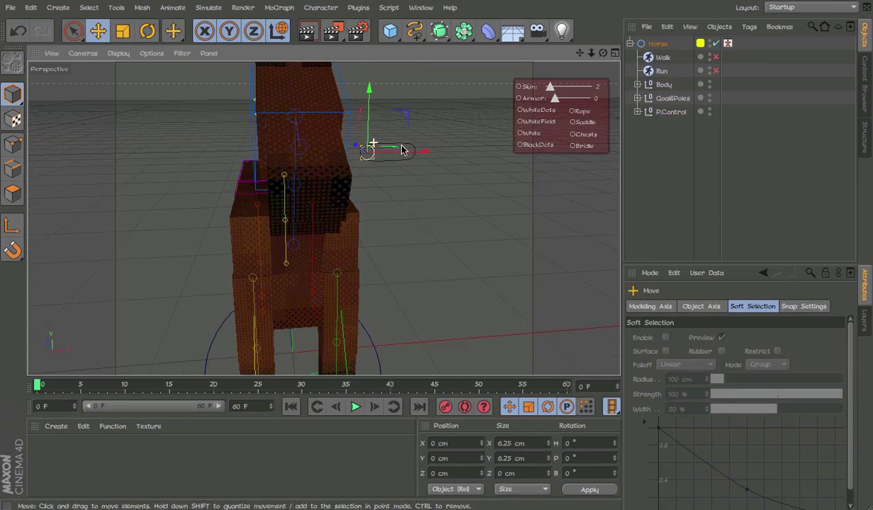
{"action": "left_click_drag", "start_coordinate": [401, 150], "coordinate": [214, 146], "text": "alt"}
{"action": "left_click", "coordinate": [160, 55]}
{"action": "left_click", "coordinate": [181, 126]}
{"action": "left_click_drag", "start_coordinate": [389, 154], "coordinate": [360, 185], "text": "alt"}
{"action": "middle_click_drag", "start_coordinate": [358, 215], "coordinate": [305, 219], "text": "alt"}
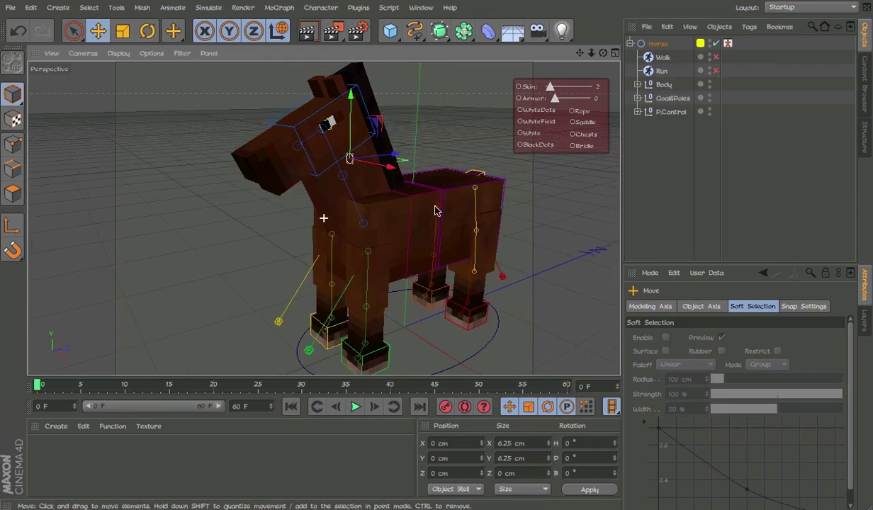
Step: Set the Skin slider to 11, try rotating one of the donkey's long ears, and undo the rotation
{"action": "left_click_drag", "start_coordinate": [560, 86], "coordinate": [594, 90]}
{"action": "left_click_drag", "start_coordinate": [309, 197], "coordinate": [386, 237], "text": "alt"}
{"action": "left_click", "coordinate": [316, 107]}
{"action": "key", "text": "r"}
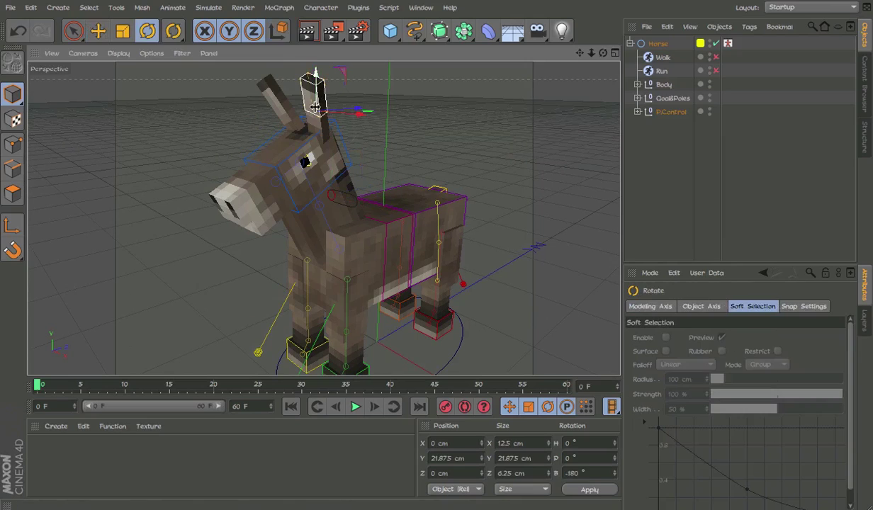
{"action": "left_click_drag", "start_coordinate": [300, 98], "coordinate": [332, 122]}
{"action": "key", "text": "ctrl+z"}
{"action": "left_click", "coordinate": [311, 123]}
{"action": "key", "text": "ctrl+z"}
Step: Reselect the circle controller beside the neck and set the Skin slider back to 2
{"action": "left_click", "coordinate": [333, 198]}
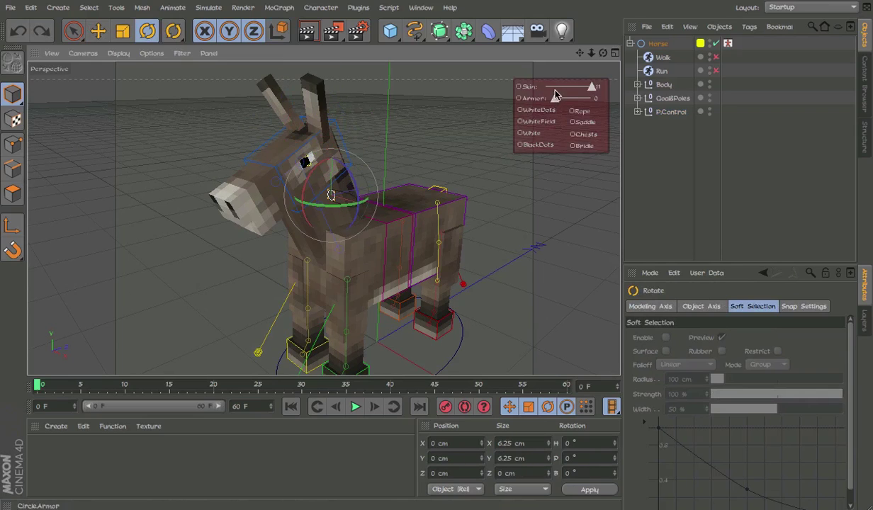
{"action": "mouse_move", "coordinate": [556, 87]}
{"action": "left_mouse_down"}
{"action": "mouse_move", "coordinate": [583, 87]}
{"action": "mouse_move", "coordinate": [549, 89]}
{"action": "left_mouse_up"}
{"action": "left_click_drag", "start_coordinate": [379, 161], "coordinate": [325, 145], "text": "alt"}
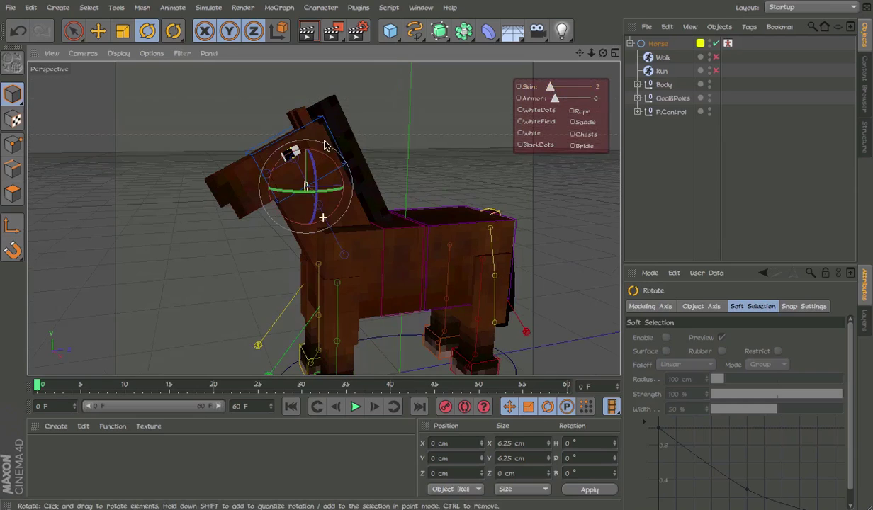
Step: Try the WhiteDots, WhiteField, White and BlackDots markings on the horse one by one, turning each off again
{"action": "left_click", "coordinate": [545, 114]}
{"action": "left_click", "coordinate": [545, 114]}
{"action": "left_click", "coordinate": [546, 122]}
{"action": "left_click", "coordinate": [546, 122]}
{"action": "left_click", "coordinate": [546, 132]}
{"action": "key", "text": "ctrl+z"}
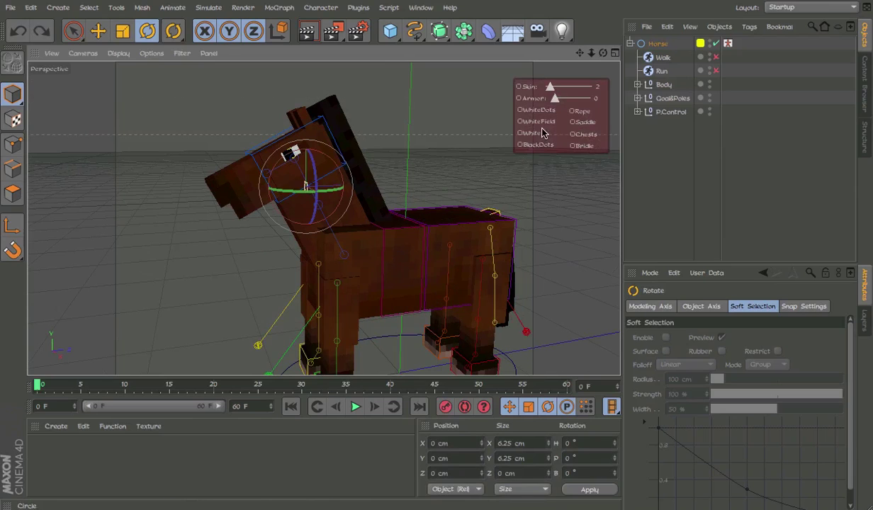
{"action": "left_click", "coordinate": [541, 132]}
{"action": "left_click", "coordinate": [541, 132]}
{"action": "left_click", "coordinate": [541, 142]}
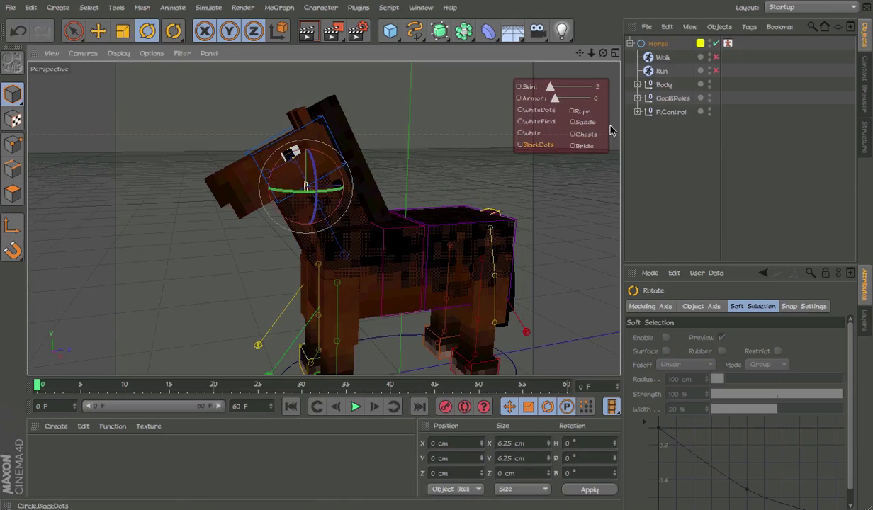
{"action": "left_click", "coordinate": [545, 144]}
Step: Turn on the horse's Rope, Saddle, Chests and Bridle accessories and clear the selection
{"action": "left_click", "coordinate": [580, 122]}
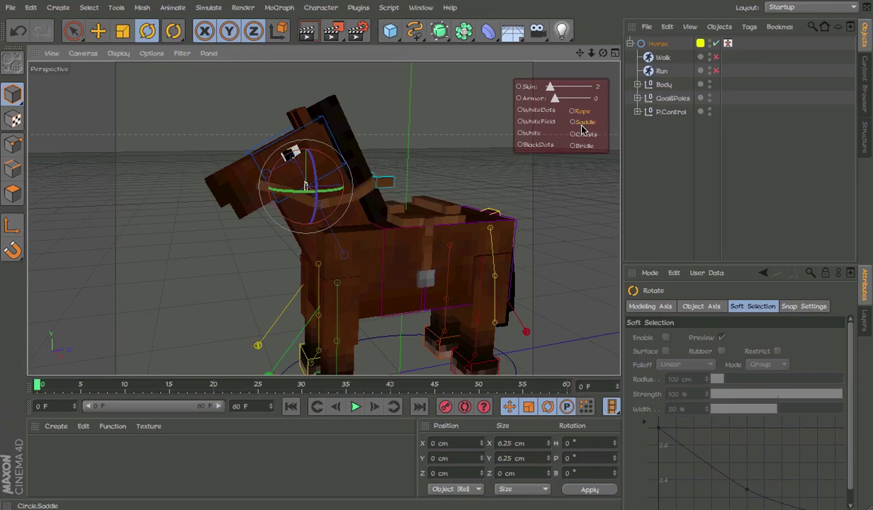
{"action": "left_click", "coordinate": [581, 134]}
{"action": "left_click", "coordinate": [569, 241]}
{"action": "middle_click_drag", "start_coordinate": [516, 243], "coordinate": [448, 219], "text": "alt"}
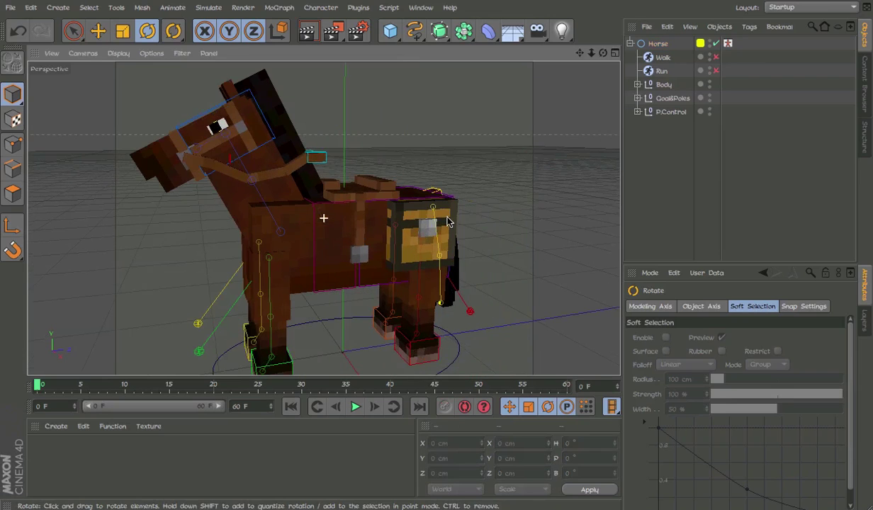
Step: Play the animation, try moving the cyan controller at the rope's end, undo the move, and stop playback
{"action": "left_click_drag", "start_coordinate": [319, 211], "coordinate": [264, 189], "text": "alt"}
{"action": "right_click_drag", "start_coordinate": [291, 185], "coordinate": [262, 133], "text": "alt"}
{"action": "left_click_drag", "start_coordinate": [324, 218], "coordinate": [525, 181], "text": "alt"}
{"action": "key", "text": "F8"}
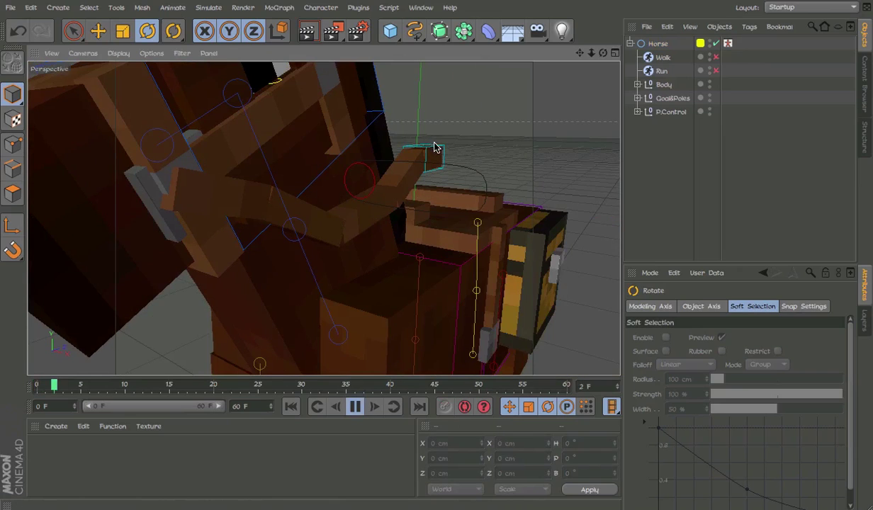
{"action": "left_click", "coordinate": [432, 147]}
{"action": "key", "text": "e"}
{"action": "left_click_drag", "start_coordinate": [455, 123], "coordinate": [440, 168]}
{"action": "key", "text": "ctrl+z"}
{"action": "left_click_drag", "start_coordinate": [389, 198], "coordinate": [157, 200], "text": "alt"}
{"action": "key", "text": "F8"}
Step: Examine the horse's bridle, rope, saddle and chests from several angles and distances
{"action": "left_click_drag", "start_coordinate": [395, 207], "coordinate": [569, 191], "text": "alt"}
{"action": "left_click_drag", "start_coordinate": [455, 198], "coordinate": [614, 219], "text": "alt"}
{"action": "left_click_drag", "start_coordinate": [374, 173], "coordinate": [347, 152], "text": "alt"}
{"action": "left_click", "coordinate": [347, 154]}
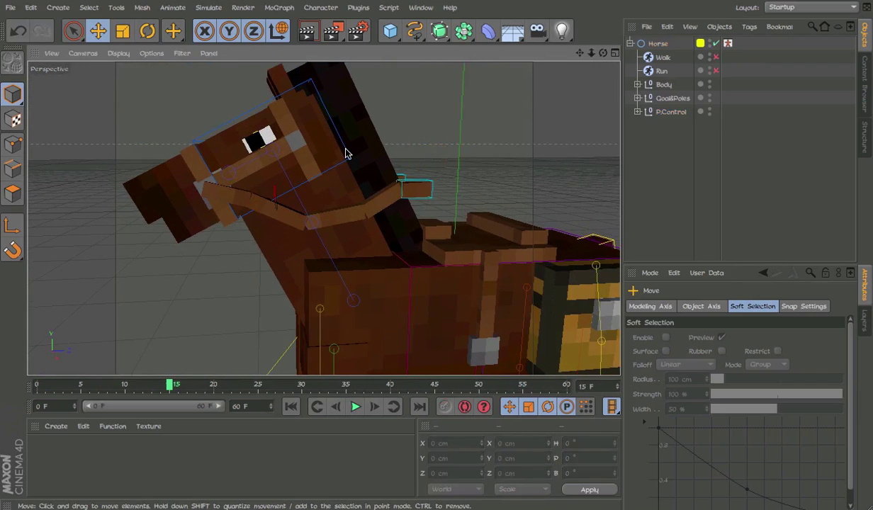
{"action": "scroll", "coordinate": [419, 243], "scroll_direction": "down", "scroll_amount": 6}
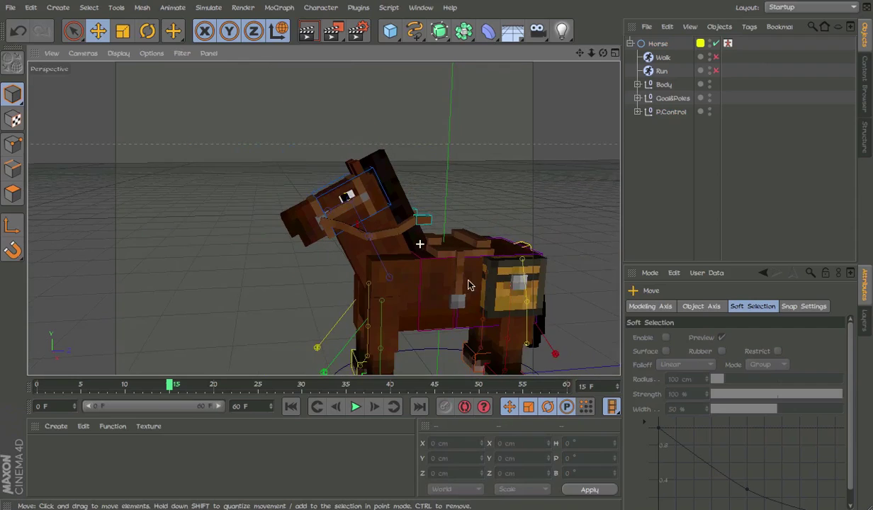
{"action": "middle_click_drag", "start_coordinate": [466, 282], "coordinate": [425, 252], "text": "alt"}
{"action": "scroll", "coordinate": [425, 252], "scroll_direction": "up", "scroll_amount": 5}
{"action": "middle_click_drag", "start_coordinate": [299, 155], "coordinate": [358, 156], "text": "alt"}
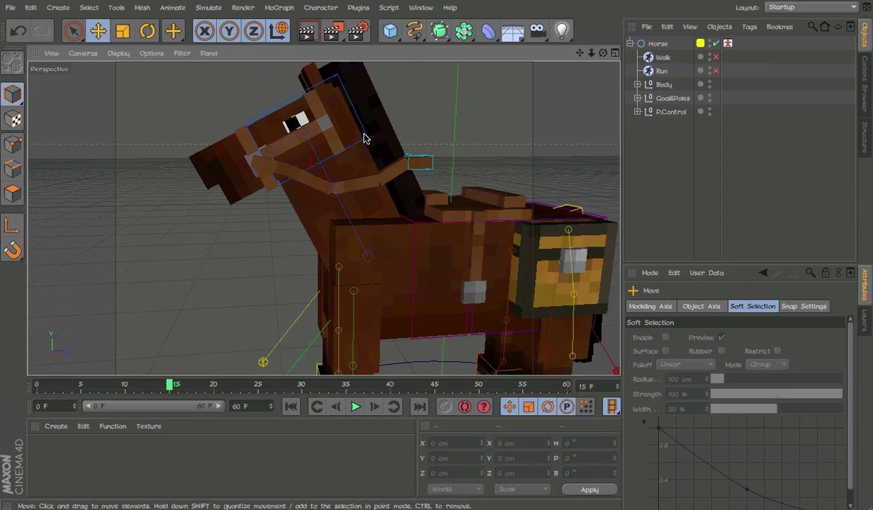
Step: Try rotating the neck controller to see how the bridle and rope follow the head, and undo the rotation
{"action": "left_click", "coordinate": [328, 82]}
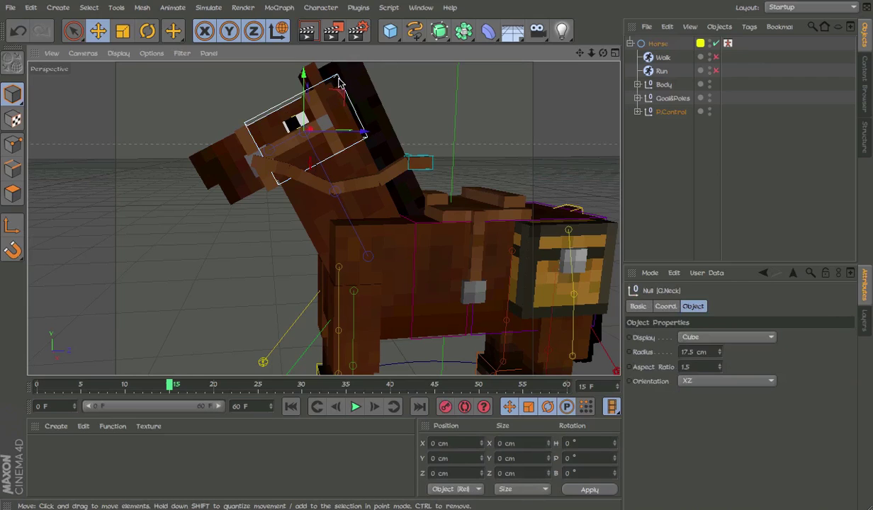
{"action": "left_click_drag", "start_coordinate": [329, 82], "coordinate": [389, 105], "text": "alt"}
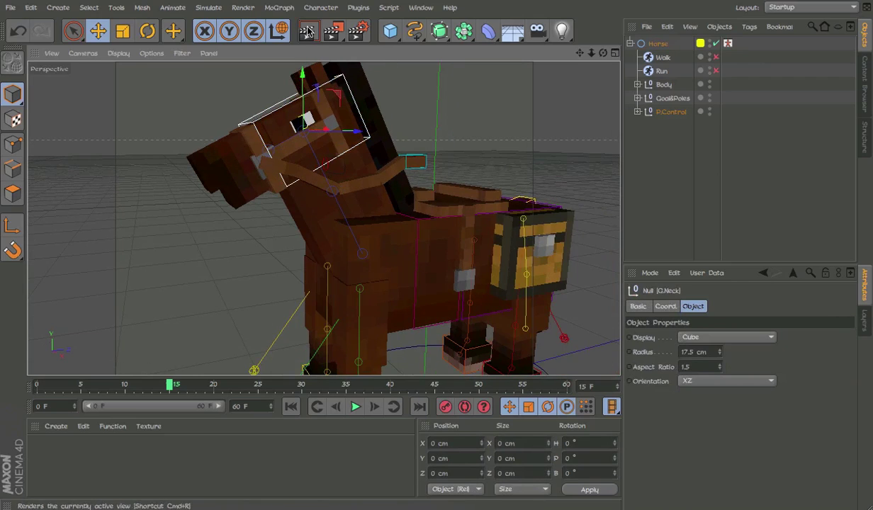
{"action": "key", "text": "r"}
{"action": "left_click_drag", "start_coordinate": [275, 121], "coordinate": [298, 106]}
{"action": "key", "text": "ctrl+z"}
Step: Play the animation to watch the rope, and return the timeline to frame 0
{"action": "key", "text": "F8"}
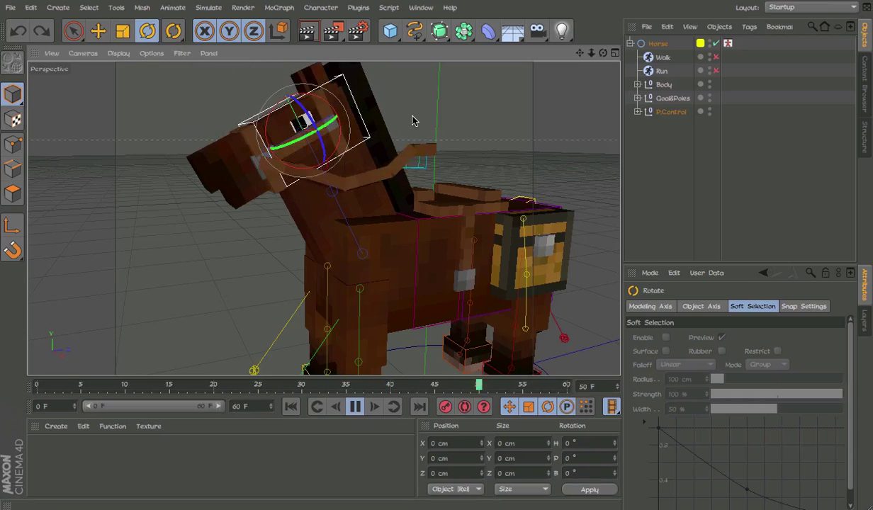
{"action": "left_click", "coordinate": [318, 386]}
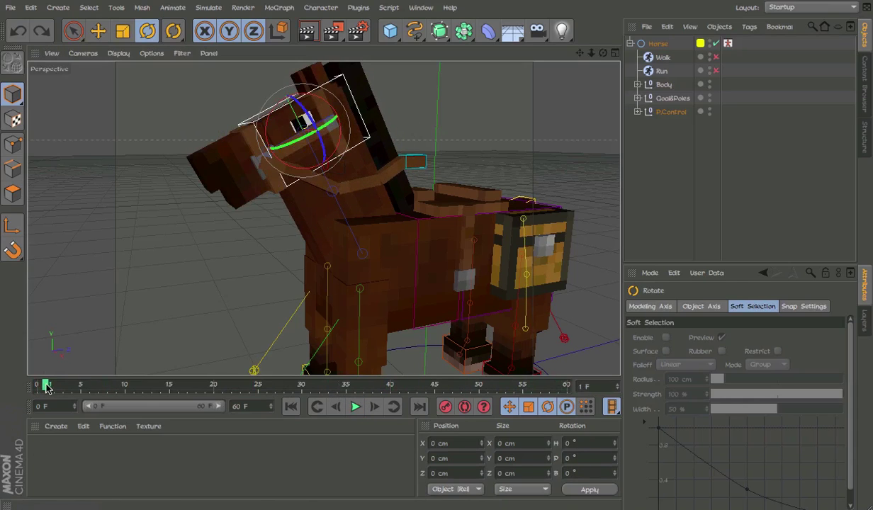
Step: Examine the rope, saddle and chest on the horse's side from different angles
{"action": "left_click_drag", "start_coordinate": [386, 172], "coordinate": [306, 178], "text": "alt"}
{"action": "right_click_drag", "start_coordinate": [323, 216], "coordinate": [405, 203], "text": "alt"}
{"action": "right_click_drag", "start_coordinate": [367, 159], "coordinate": [436, 152], "text": "alt"}
{"action": "left_click_drag", "start_coordinate": [436, 152], "coordinate": [292, 162], "text": "alt"}
{"action": "right_click_drag", "start_coordinate": [496, 178], "coordinate": [436, 201], "text": "alt"}
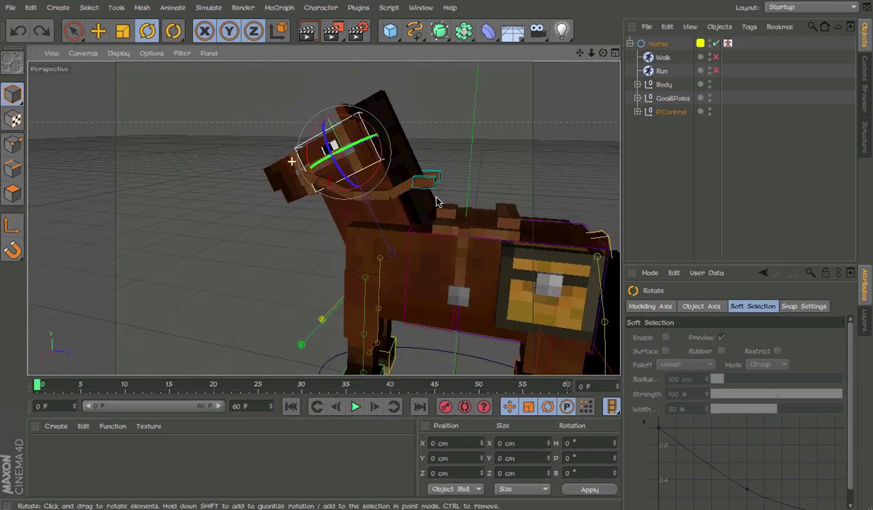
{"action": "left_click_drag", "start_coordinate": [436, 201], "coordinate": [444, 251], "text": "alt"}
{"action": "scroll", "coordinate": [445, 249], "scroll_direction": "down", "scroll_amount": 4}
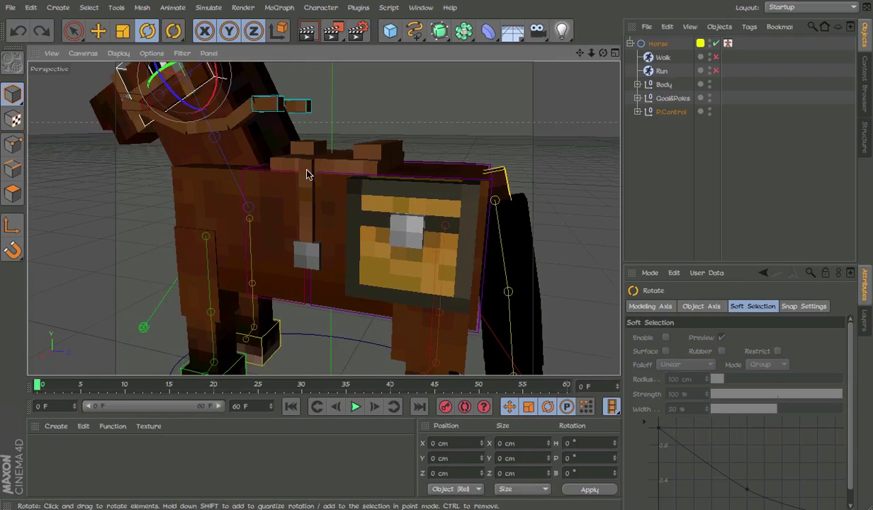
Step: Try rotating the segments of the saddle's left strap to bend it outward from the horse's body
{"action": "left_click", "coordinate": [307, 175]}
{"action": "left_click_drag", "start_coordinate": [307, 175], "coordinate": [96, 167], "text": "alt"}
{"action": "left_click_drag", "start_coordinate": [372, 149], "coordinate": [350, 205]}
{"action": "left_click", "coordinate": [295, 212]}
{"action": "left_click", "coordinate": [250, 197]}
{"action": "left_click_drag", "start_coordinate": [296, 192], "coordinate": [312, 196]}
{"action": "left_click_drag", "start_coordinate": [312, 170], "coordinate": [416, 168], "text": "alt"}
{"action": "left_click_drag", "start_coordinate": [355, 168], "coordinate": [278, 176], "text": "alt"}
{"action": "left_click", "coordinate": [361, 163]}
{"action": "scroll", "coordinate": [418, 155], "scroll_direction": "down", "scroll_amount": 5}
{"action": "key", "text": "ctrl+z"}
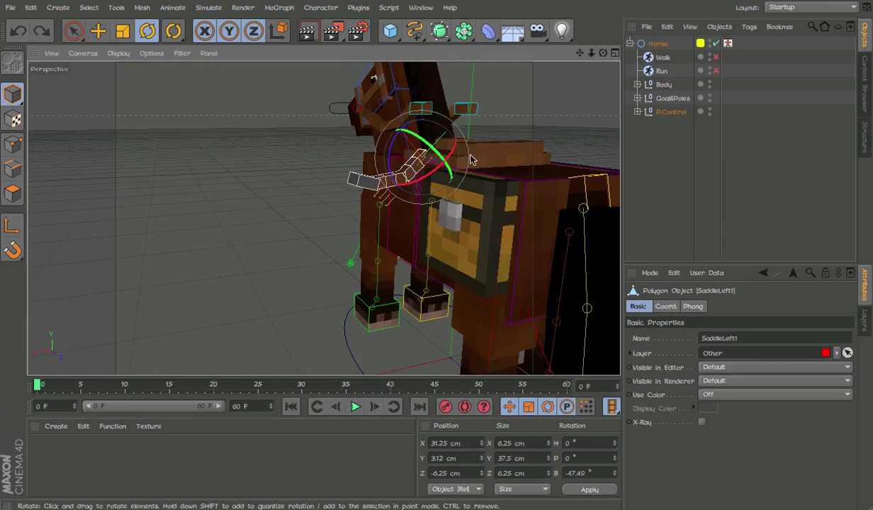
Step: Undo the strap rotations so the saddle strap hangs straight down the horse's side again
{"action": "left_click_drag", "start_coordinate": [472, 156], "coordinate": [392, 157], "text": "alt"}
{"action": "left_click", "coordinate": [312, 189]}
{"action": "key", "text": "ctrl+z"}
{"action": "key", "text": "ctrl+z"}
{"action": "key", "text": "ctrl+z"}
{"action": "key", "text": "ctrl+z"}
{"action": "key", "text": "ctrl+z"}
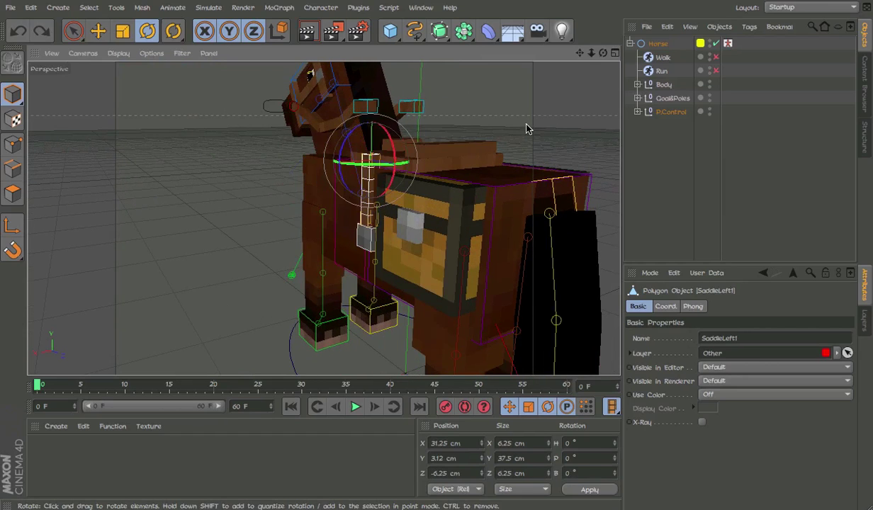
Step: Try opening the left chest's lid by rotating it to about 130° in bank, and undo the rotation
{"action": "left_click", "coordinate": [526, 125]}
{"action": "middle_click_drag", "start_coordinate": [387, 247], "coordinate": [324, 219], "text": "alt"}
{"action": "left_click", "coordinate": [381, 181]}
{"action": "middle_click_drag", "start_coordinate": [378, 203], "coordinate": [329, 203], "text": "alt"}
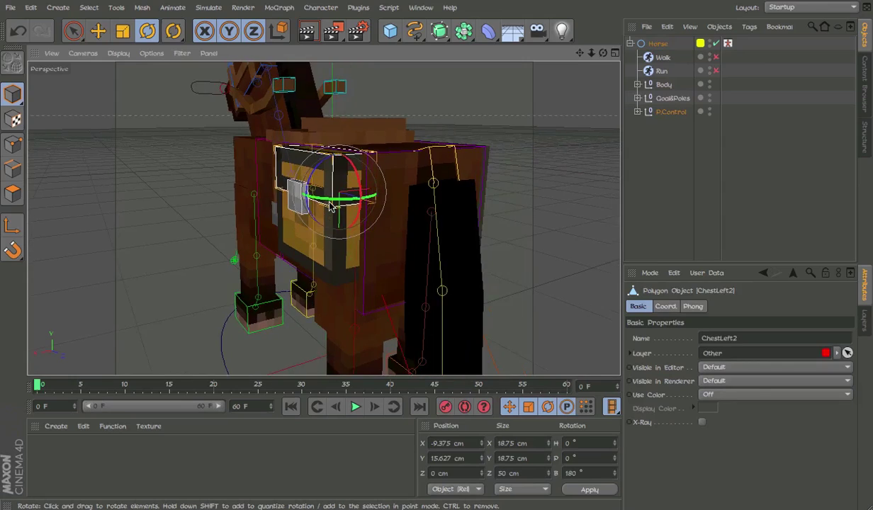
{"action": "scroll", "coordinate": [330, 206], "scroll_direction": "up", "scroll_amount": 3}
{"action": "left_click_drag", "start_coordinate": [331, 205], "coordinate": [334, 150]}
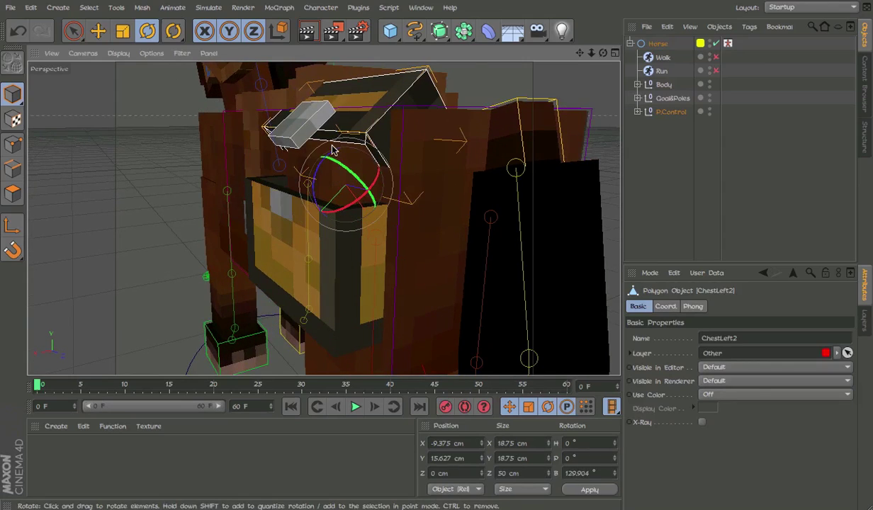
{"action": "scroll", "coordinate": [334, 150], "scroll_direction": "up", "scroll_amount": 3}
{"action": "left_click_drag", "start_coordinate": [346, 189], "coordinate": [255, 226], "text": "alt"}
{"action": "scroll", "coordinate": [316, 210], "scroll_direction": "down", "scroll_amount": 4}
{"action": "key", "text": "ctrl+z"}
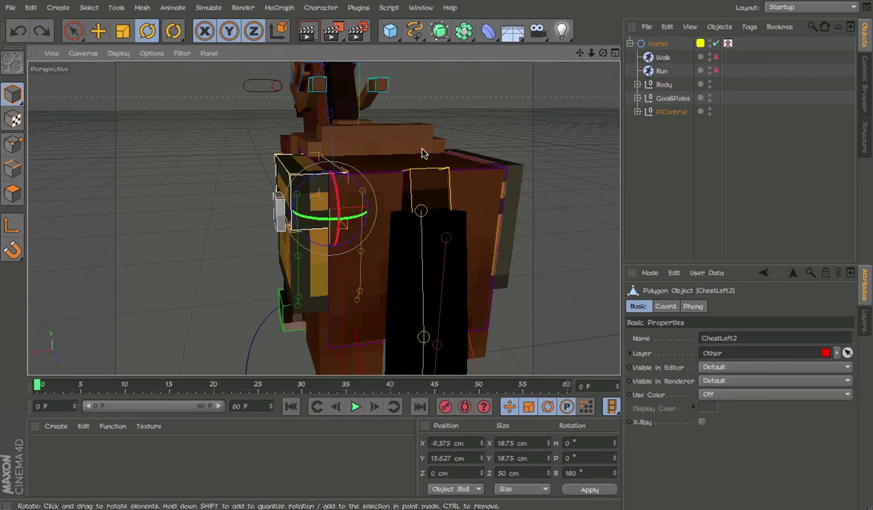
Step: Examine the horse picture in the Visual Selector, with the whole figure fitted in view
{"action": "left_click", "coordinate": [426, 151]}
{"action": "left_click", "coordinate": [429, 155]}
{"action": "left_click", "coordinate": [425, 139]}
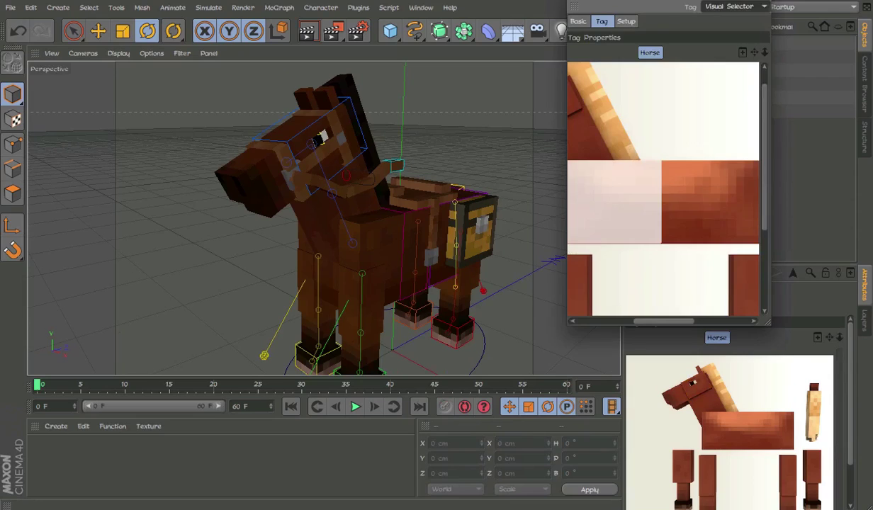
{"action": "scroll", "coordinate": [618, 286], "scroll_direction": "down", "scroll_amount": 3}
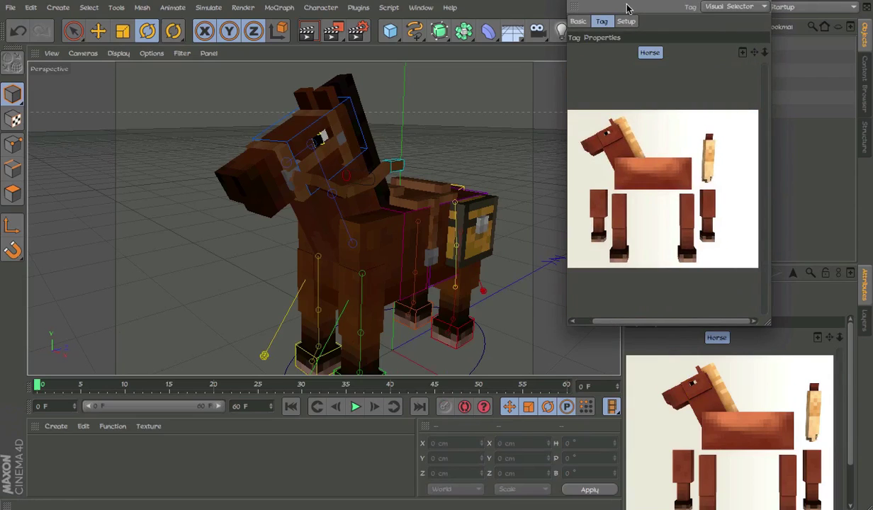
{"action": "left_click", "coordinate": [559, 1]}
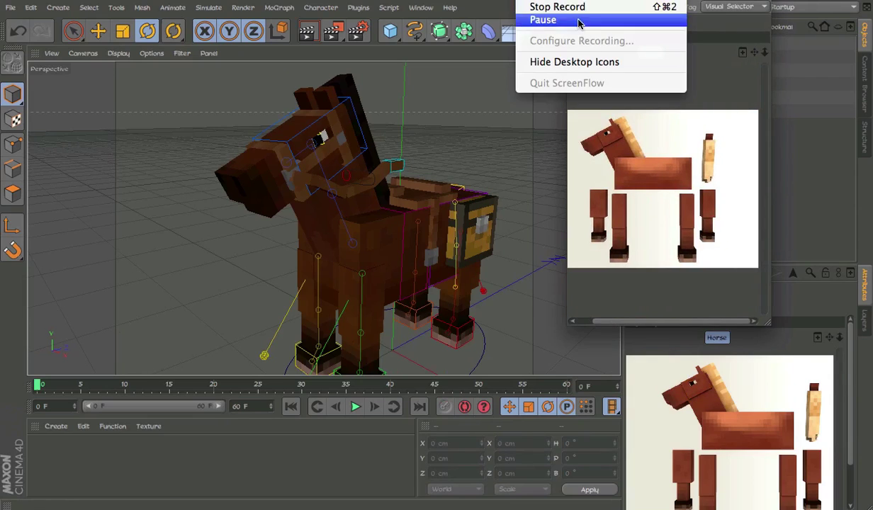
{"action": "left_click", "coordinate": [532, 21]}
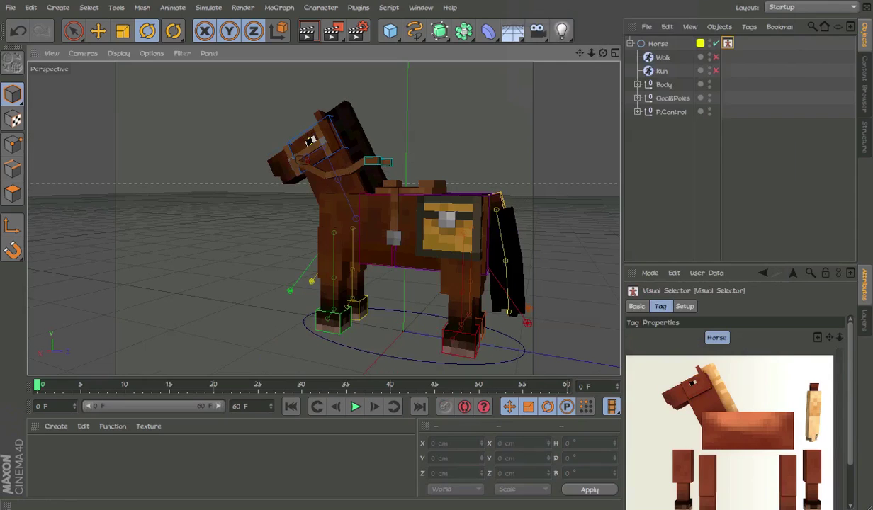
Step: Move the red circle controller beside the horse's head outward to show the facial control panel
{"action": "left_click_drag", "start_coordinate": [507, 101], "coordinate": [264, 154], "text": "alt"}
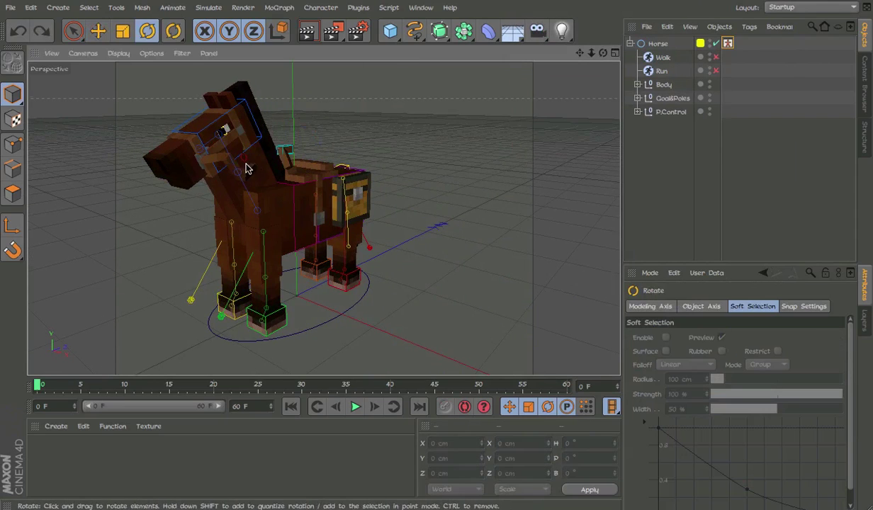
{"action": "scroll", "coordinate": [247, 168], "scroll_direction": "up", "scroll_amount": 5}
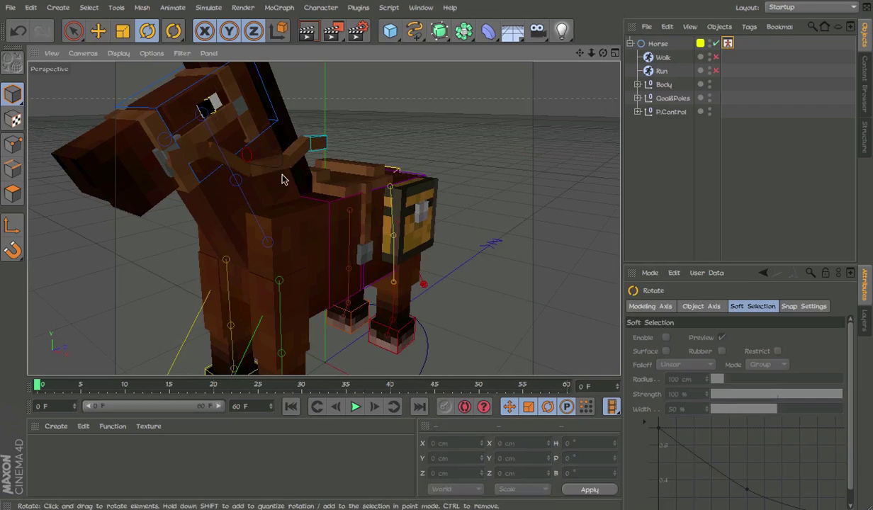
{"action": "key", "text": "e"}
{"action": "key", "text": "w"}
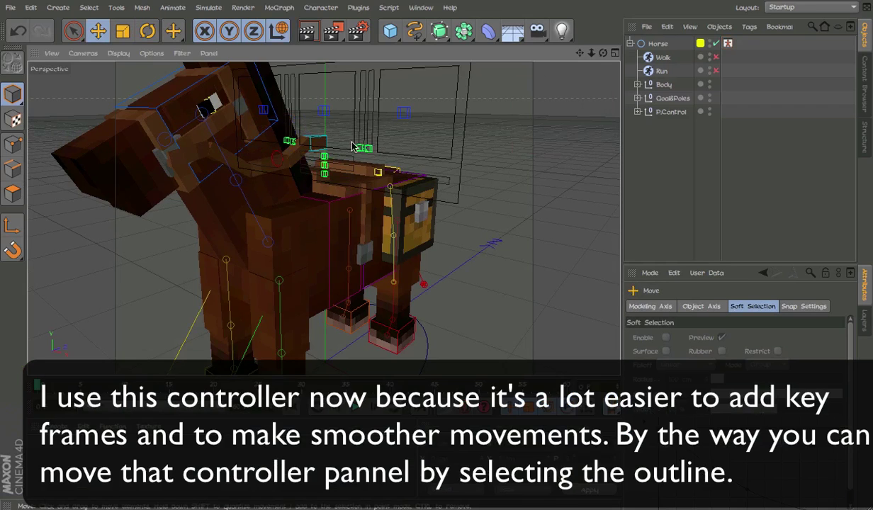
Step: Try moving the blue controller in the facial panel's box nearest the head, and undo the move
{"action": "left_click_drag", "start_coordinate": [352, 147], "coordinate": [357, 171], "text": "alt"}
{"action": "key", "text": "ctrl+z"}
{"action": "left_click", "coordinate": [369, 161]}
{"action": "left_click_drag", "start_coordinate": [350, 217], "coordinate": [366, 210]}
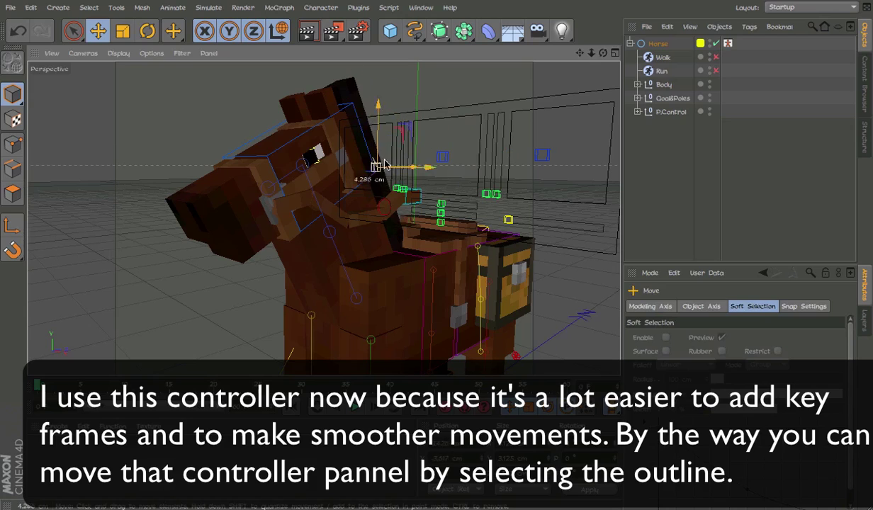
{"action": "left_click_drag", "start_coordinate": [376, 168], "coordinate": [349, 186]}
{"action": "key", "text": "ctrl+z"}
Step: Try moving the blue controller in the facial panel's farthest box to shift the horse's pupil, and restore it
{"action": "left_click", "coordinate": [543, 156]}
{"action": "mouse_move", "coordinate": [528, 178]}
{"action": "left_mouse_down"}
{"action": "mouse_move", "coordinate": [556, 179]}
{"action": "mouse_move", "coordinate": [536, 191]}
{"action": "left_mouse_up"}
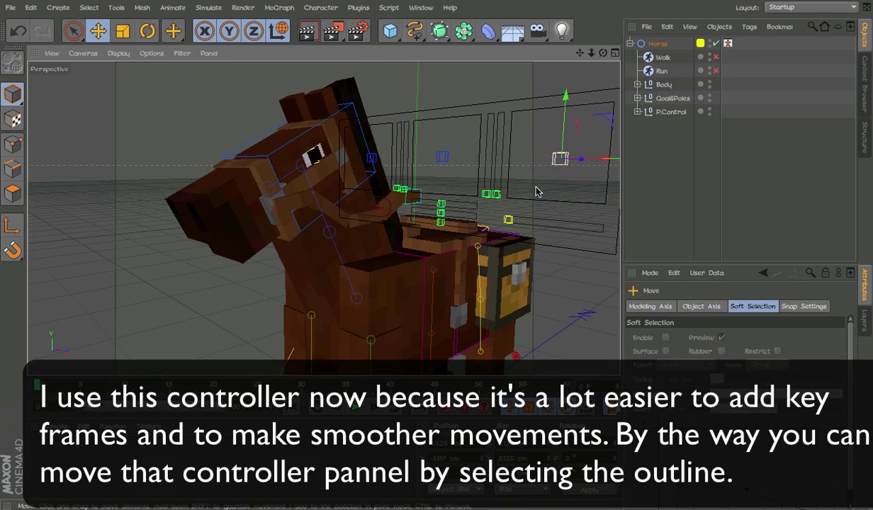
{"action": "left_click", "coordinate": [155, 51]}
{"action": "left_click", "coordinate": [354, 199]}
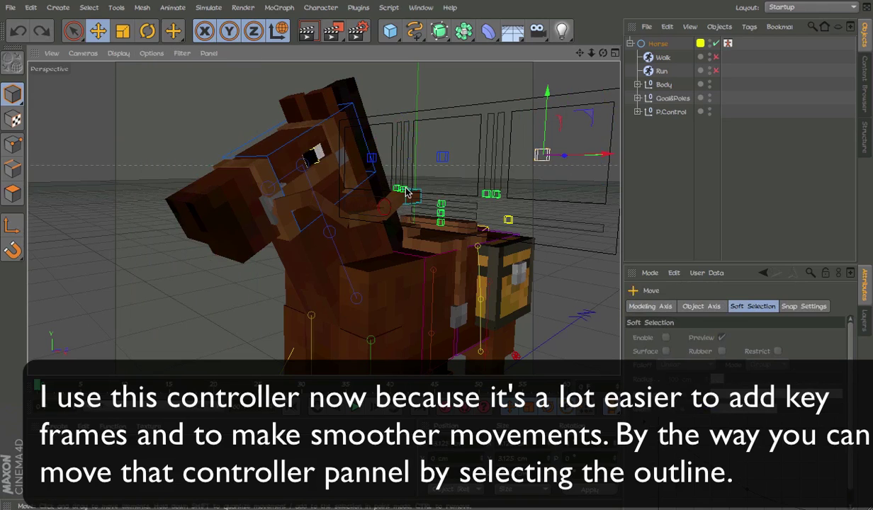
Step: Try raising a green vertical slider of the facial panel about 16 cm, and check the head from the front
{"action": "left_click", "coordinate": [407, 191]}
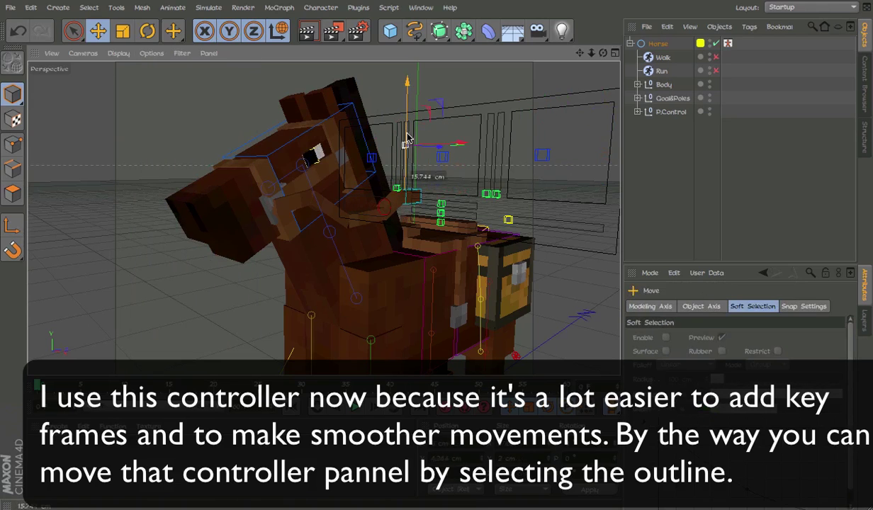
{"action": "left_click_drag", "start_coordinate": [407, 129], "coordinate": [815, 143], "text": "alt"}
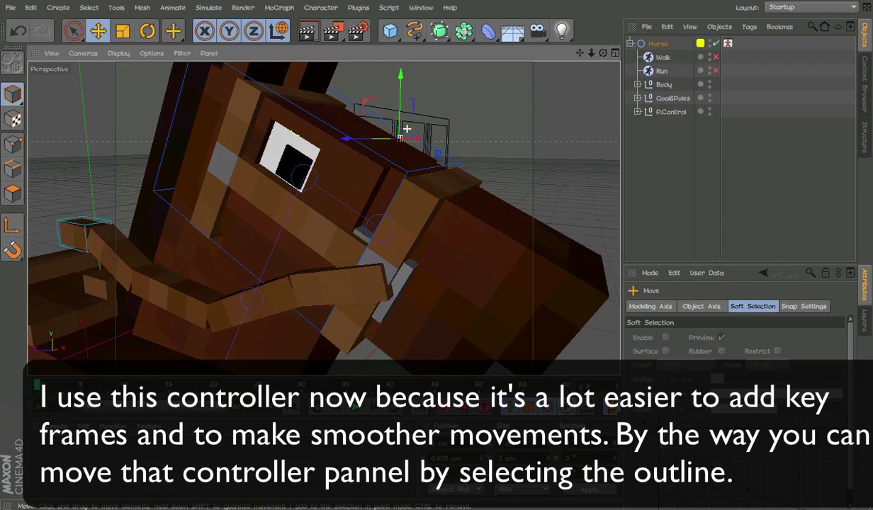
{"action": "left_click_drag", "start_coordinate": [407, 129], "coordinate": [386, 129], "text": "alt"}
{"action": "left_click_drag", "start_coordinate": [401, 79], "coordinate": [309, 168]}
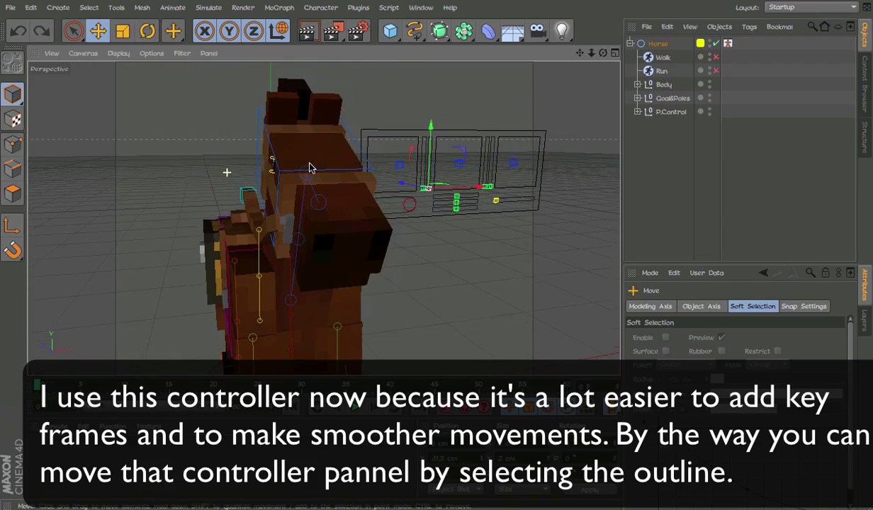
Step: Try moving the uppermost of the three green horizontal sliders, and undo the change along with the accidental saddle selection
{"action": "left_click", "coordinate": [457, 201]}
{"action": "left_click_drag", "start_coordinate": [516, 199], "coordinate": [204, 199]}
{"action": "left_click_drag", "start_coordinate": [324, 219], "coordinate": [29, 210], "text": "alt"}
{"action": "left_click_drag", "start_coordinate": [179, 220], "coordinate": [133, 217], "text": "alt"}
{"action": "key", "text": "ctrl+z"}
{"action": "left_click", "coordinate": [471, 245]}
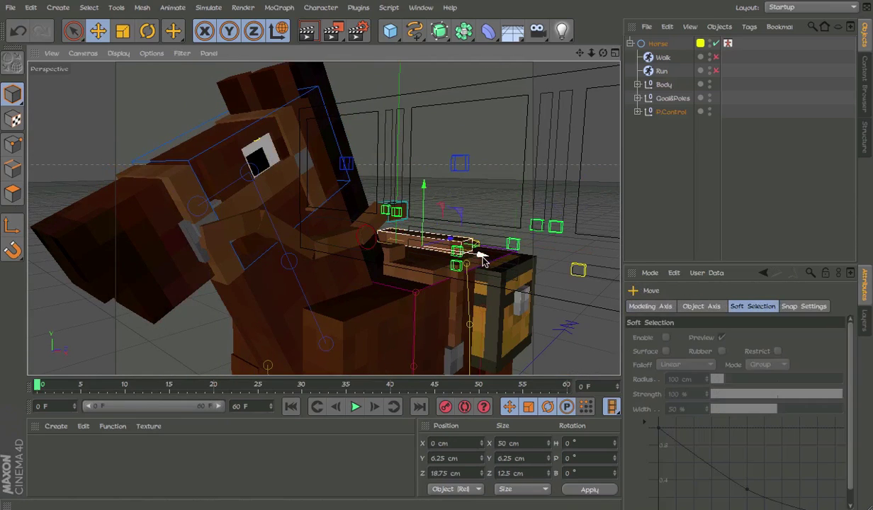
{"action": "key", "text": "ctrl+z"}
{"action": "key", "text": "ctrl+z"}
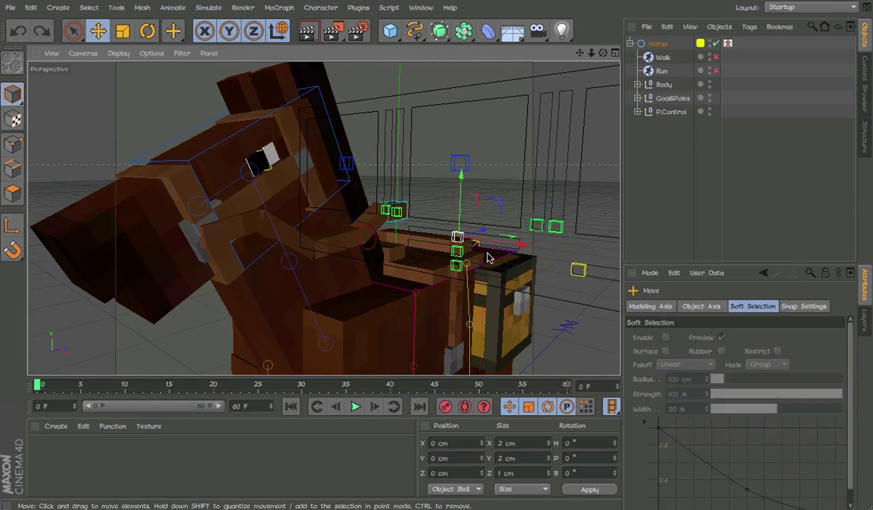
Step: Try sliding the middle and lowest green horizontal sliders of the facial panel sideways
{"action": "left_click", "coordinate": [461, 253]}
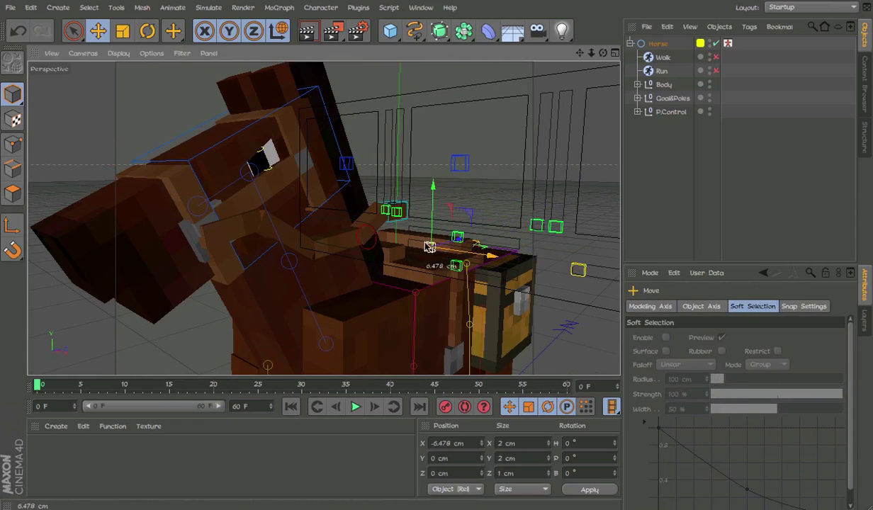
{"action": "left_click", "coordinate": [465, 272]}
{"action": "left_click_drag", "start_coordinate": [465, 272], "coordinate": [540, 287]}
{"action": "left_click_drag", "start_coordinate": [478, 276], "coordinate": [428, 264]}
{"action": "left_click_drag", "start_coordinate": [483, 271], "coordinate": [387, 250], "text": "alt"}
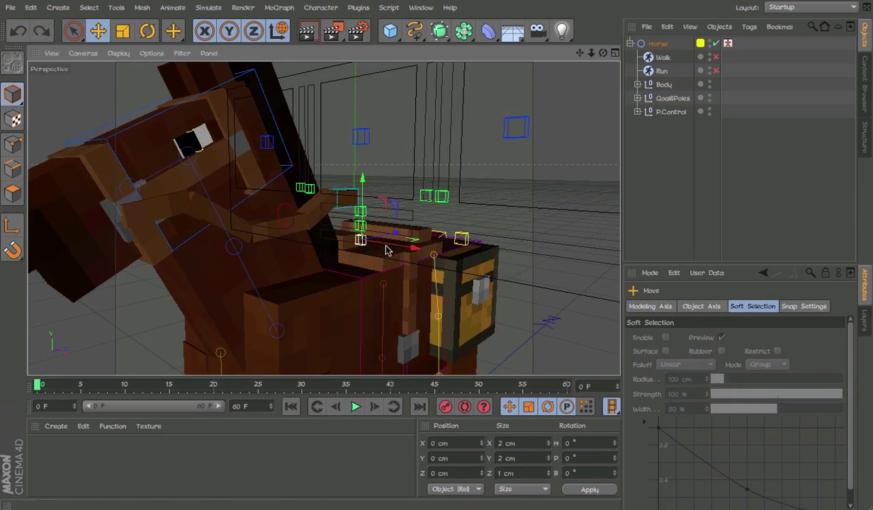
Step: Try out the yellow slider and the remaining blue and green controllers of the facial panel, and deselect them
{"action": "left_click", "coordinate": [464, 234]}
{"action": "left_click_drag", "start_coordinate": [462, 236], "coordinate": [488, 244], "text": "alt"}
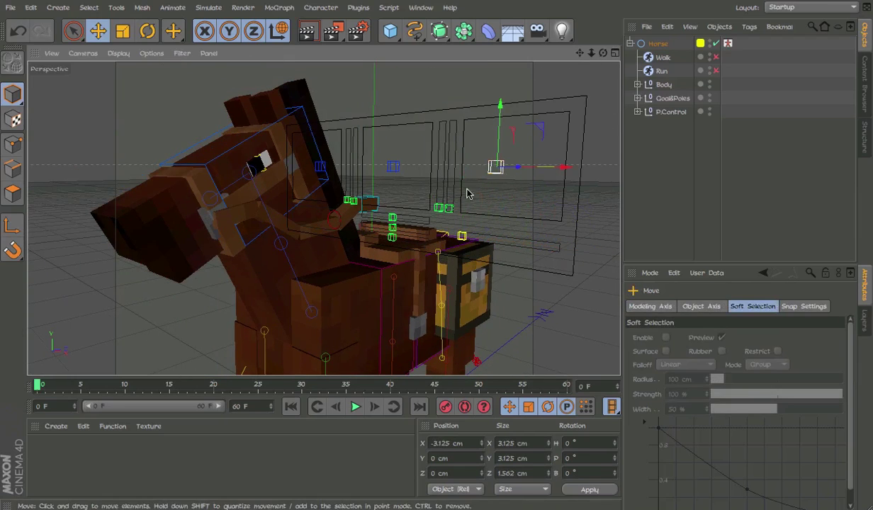
{"action": "left_click", "coordinate": [350, 201]}
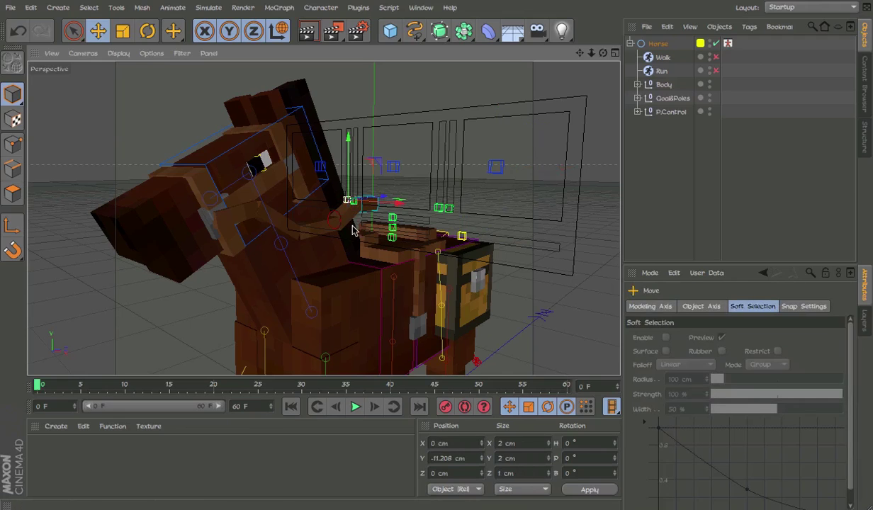
{"action": "left_click_drag", "start_coordinate": [394, 163], "coordinate": [505, 163], "text": "alt"}
{"action": "left_click", "coordinate": [461, 301]}
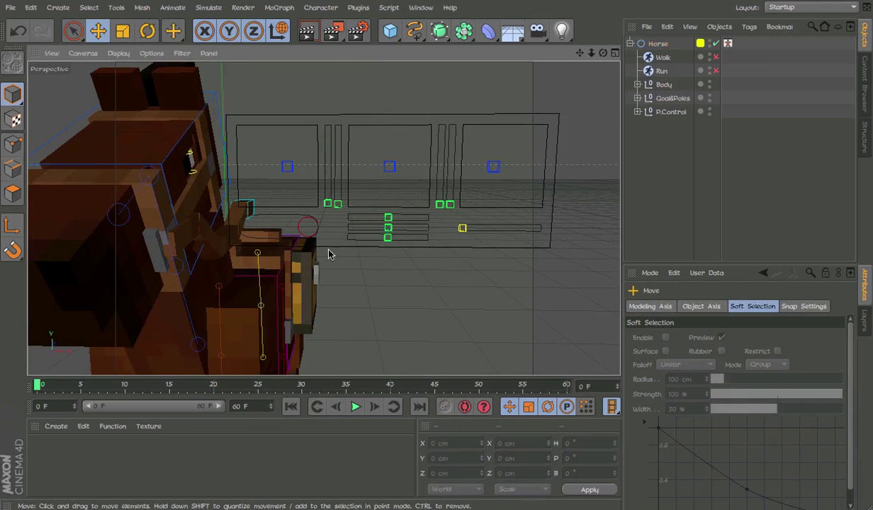
Step: Slide the red circle controller back beside the horse's head to hide the facial control panel
{"action": "left_click_drag", "start_coordinate": [303, 236], "coordinate": [275, 242], "text": "alt"}
{"action": "middle_click_drag", "start_coordinate": [285, 239], "coordinate": [340, 241], "text": "alt"}
{"action": "left_click", "coordinate": [355, 239]}
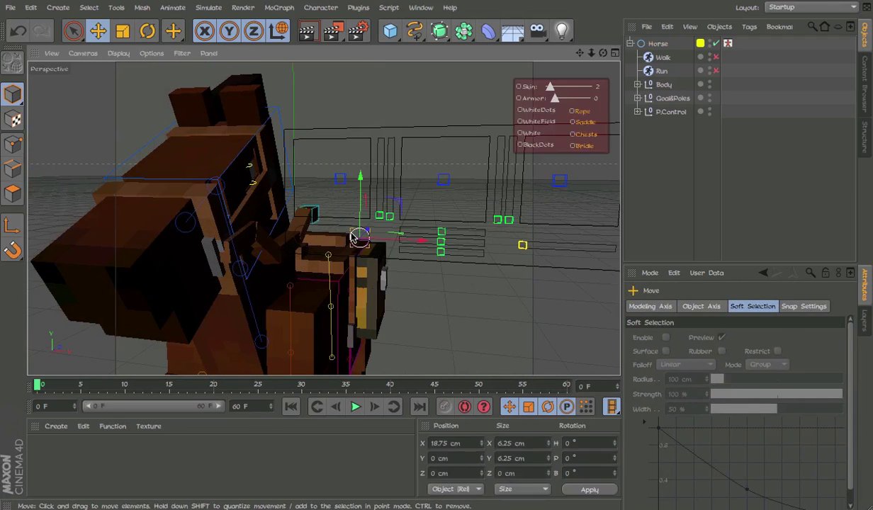
{"action": "left_click_drag", "start_coordinate": [418, 241], "coordinate": [254, 234]}
{"action": "left_click_drag", "start_coordinate": [395, 255], "coordinate": [250, 268], "text": "alt"}
{"action": "left_click", "coordinate": [426, 142]}
{"action": "left_click_drag", "start_coordinate": [256, 320], "coordinate": [446, 248], "text": "alt"}
Step: Enable the horse's Run motion, play the animation and return the timeline to frame 0
{"action": "left_click", "coordinate": [713, 70]}
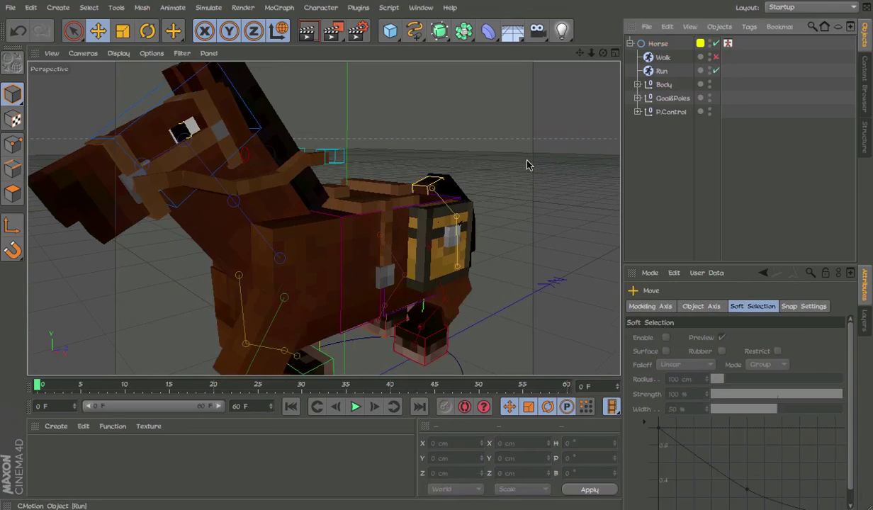
{"action": "scroll", "coordinate": [446, 208], "scroll_direction": "down", "scroll_amount": 5}
{"action": "left_click_drag", "start_coordinate": [444, 208], "coordinate": [410, 228], "text": "alt"}
{"action": "mouse_move", "coordinate": [381, 259]}
{"action": "left_mouse_down", "text": "alt"}
{"action": "mouse_move", "coordinate": [336, 246]}
{"action": "mouse_move", "coordinate": [368, 295]}
{"action": "mouse_move", "coordinate": [346, 273]}
{"action": "mouse_move", "coordinate": [375, 249]}
{"action": "mouse_move", "coordinate": [383, 270]}
{"action": "left_mouse_up", "text": "alt"}
{"action": "left_click", "coordinate": [332, 234]}
{"action": "key", "text": "ctrl+z"}
{"action": "key", "text": "ctrl+z"}
{"action": "key", "text": "F8"}
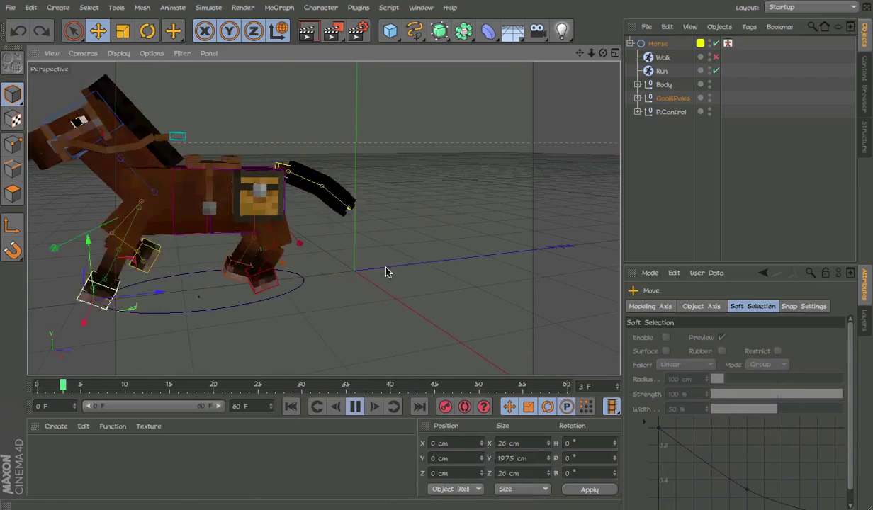
{"action": "key", "text": "F8"}
{"action": "left_click_drag", "start_coordinate": [332, 384], "coordinate": [37, 385]}
Step: Replay the run animation from a side view and rewind the timeline to frame 0
{"action": "middle_click_drag", "start_coordinate": [394, 201], "coordinate": [437, 205], "text": "alt"}
{"action": "left_click_drag", "start_coordinate": [438, 205], "coordinate": [387, 216], "text": "alt"}
{"action": "key", "text": "F8"}
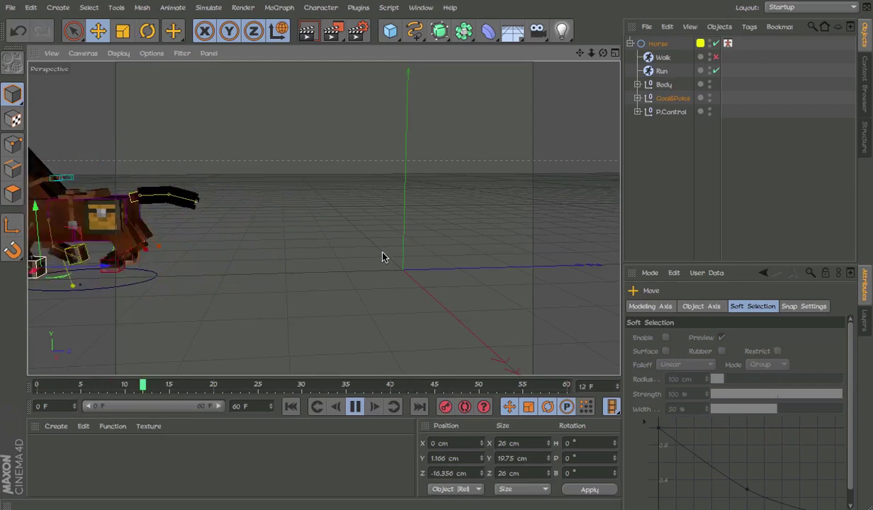
{"action": "key", "text": "F8"}
{"action": "left_click_drag", "start_coordinate": [346, 386], "coordinate": [19, 394]}
Step: Play the run once more, stop it at frame 0, disable the Run motion and clear the selection
{"action": "key", "text": "ctrl+z"}
{"action": "key", "text": "F8"}
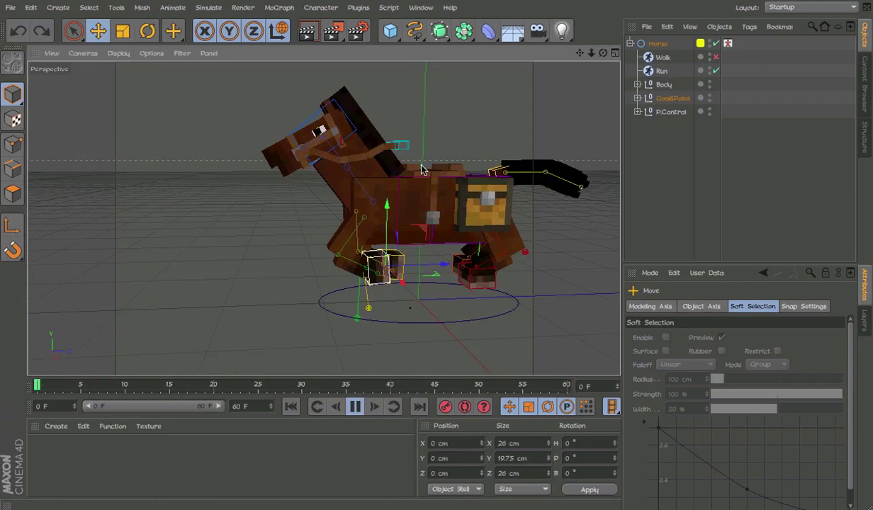
{"action": "key", "text": "F8"}
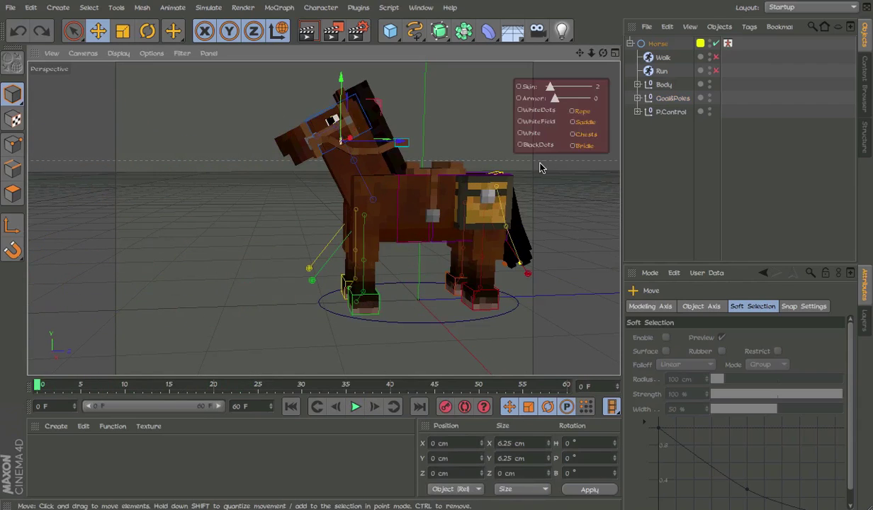
{"action": "left_click", "coordinate": [523, 174]}
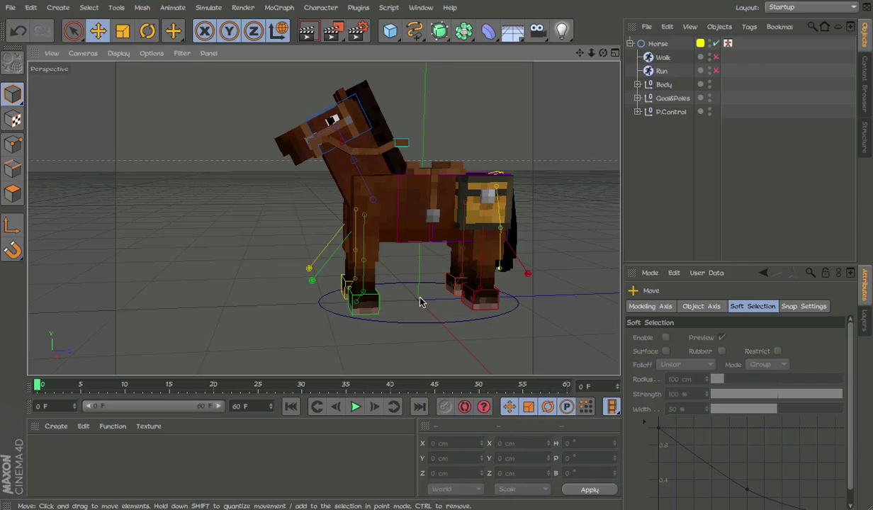
Step: Examine the standing horse's rope, saddle and chest from several angles and distances
{"action": "left_click", "coordinate": [384, 148]}
{"action": "left_click_drag", "start_coordinate": [462, 269], "coordinate": [556, 326], "text": "alt"}
{"action": "middle_click_drag", "start_coordinate": [503, 256], "coordinate": [440, 265], "text": "alt"}
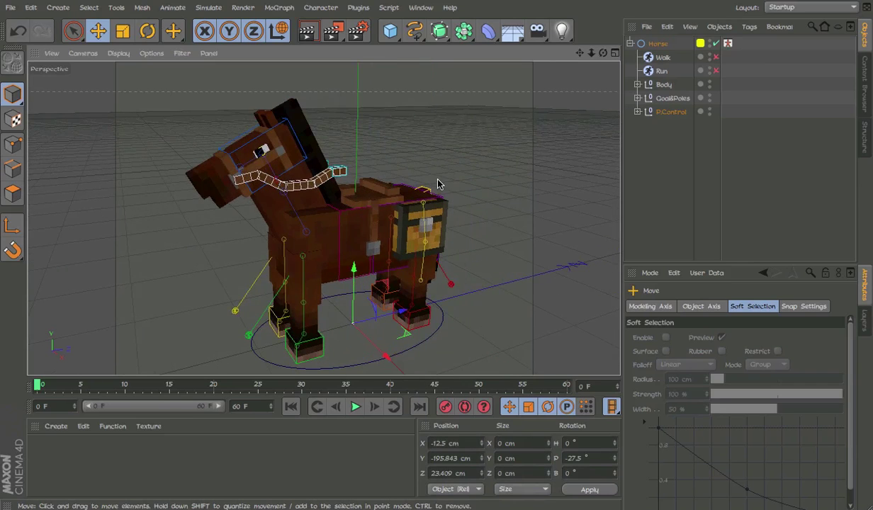
{"action": "scroll", "coordinate": [439, 183], "scroll_direction": "up", "scroll_amount": 5}
{"action": "left_click_drag", "start_coordinate": [448, 217], "coordinate": [265, 184], "text": "alt"}
{"action": "scroll", "coordinate": [363, 206], "scroll_direction": "down", "scroll_amount": 3}
{"action": "left_click_drag", "start_coordinate": [363, 205], "coordinate": [396, 245], "text": "alt"}
{"action": "left_click_drag", "start_coordinate": [341, 356], "coordinate": [398, 313], "text": "alt"}
Step: Select the lower segment of the saddle's left strap and inspect it up close
{"action": "left_click", "coordinate": [408, 228]}
{"action": "left_click", "coordinate": [386, 205]}
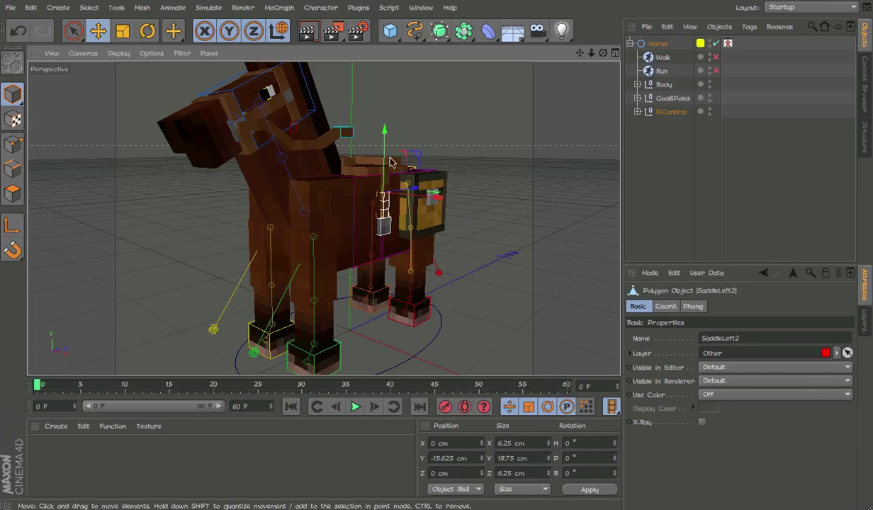
{"action": "scroll", "coordinate": [387, 145], "scroll_direction": "up", "scroll_amount": 5}
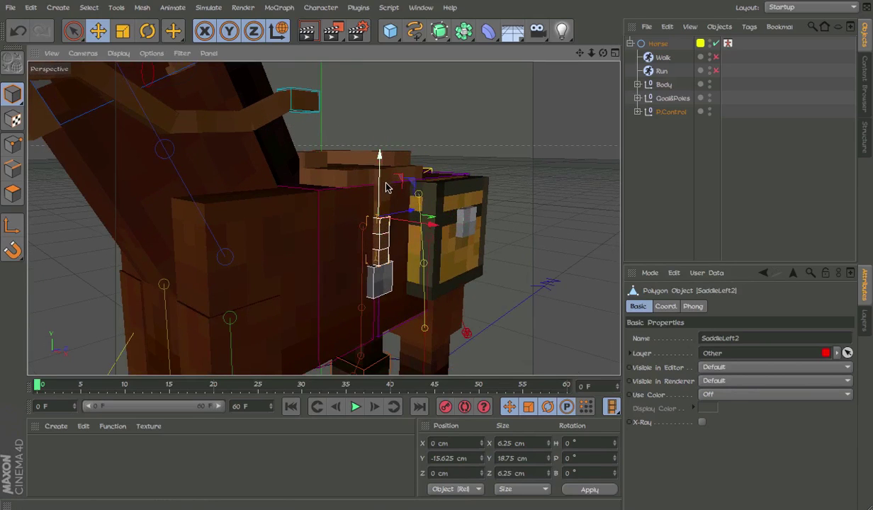
Step: Rotate the segments of the saddle's left strap one after another to bend it away from the horse's body
{"action": "key", "text": "r"}
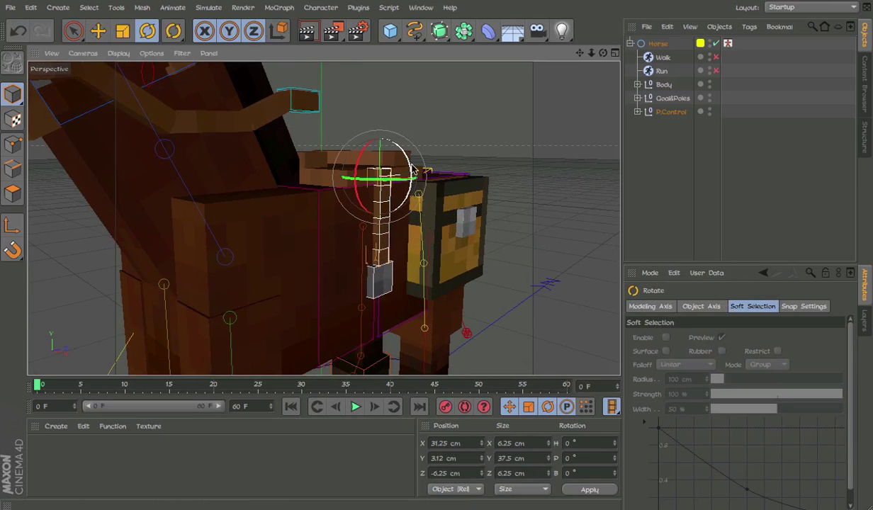
{"action": "left_click_drag", "start_coordinate": [413, 170], "coordinate": [439, 159]}
{"action": "left_click", "coordinate": [424, 190]}
{"action": "left_click", "coordinate": [473, 189]}
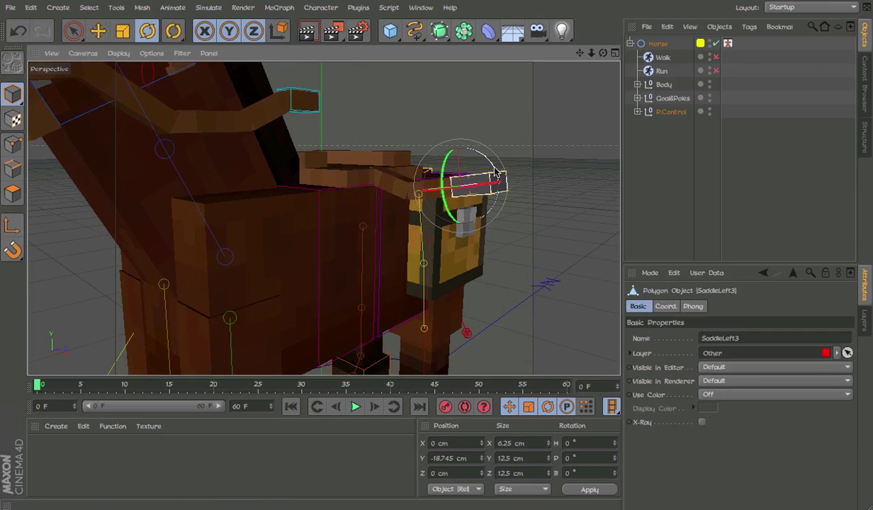
{"action": "left_click_drag", "start_coordinate": [495, 173], "coordinate": [287, 187]}
{"action": "middle_click_drag", "start_coordinate": [433, 195], "coordinate": [302, 255], "text": "alt"}
{"action": "scroll", "coordinate": [301, 256], "scroll_direction": "down", "scroll_amount": 3}
{"action": "left_click_drag", "start_coordinate": [396, 220], "coordinate": [383, 198], "text": "alt"}
Step: Undo the rotations of the saddle's left strap segments
{"action": "key", "text": "ctrl+z"}
{"action": "key", "text": "ctrl+z"}
{"action": "key", "text": "ctrl+z"}
{"action": "key", "text": "ctrl+z"}
{"action": "key", "text": "ctrl+z"}
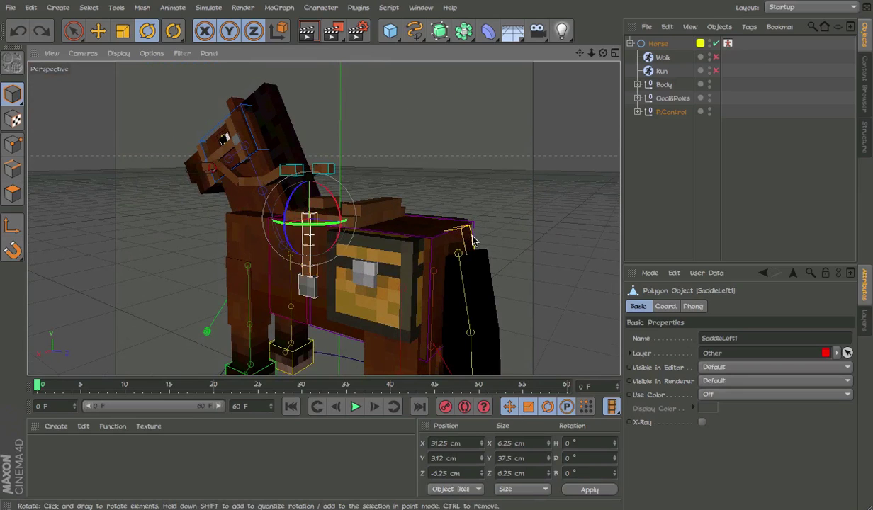
{"action": "left_click_drag", "start_coordinate": [474, 241], "coordinate": [514, 227], "text": "alt"}
{"action": "left_click_drag", "start_coordinate": [394, 196], "coordinate": [379, 196], "text": "alt"}
{"action": "left_click", "coordinate": [525, 1]}
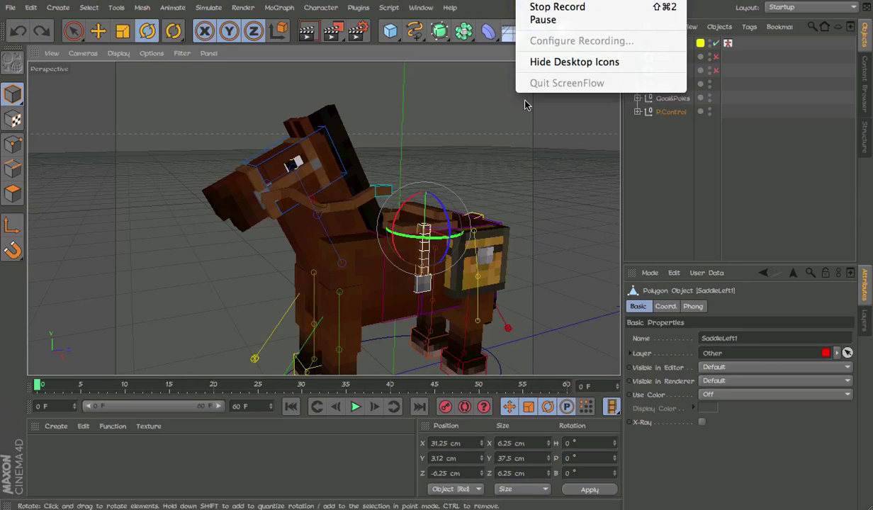
{"action": "left_click", "coordinate": [530, 1]}
{"action": "left_click", "coordinate": [531, 1]}
{"action": "left_click", "coordinate": [558, 23]}
{"action": "left_click_drag", "start_coordinate": [373, 177], "coordinate": [417, 162], "text": "alt"}
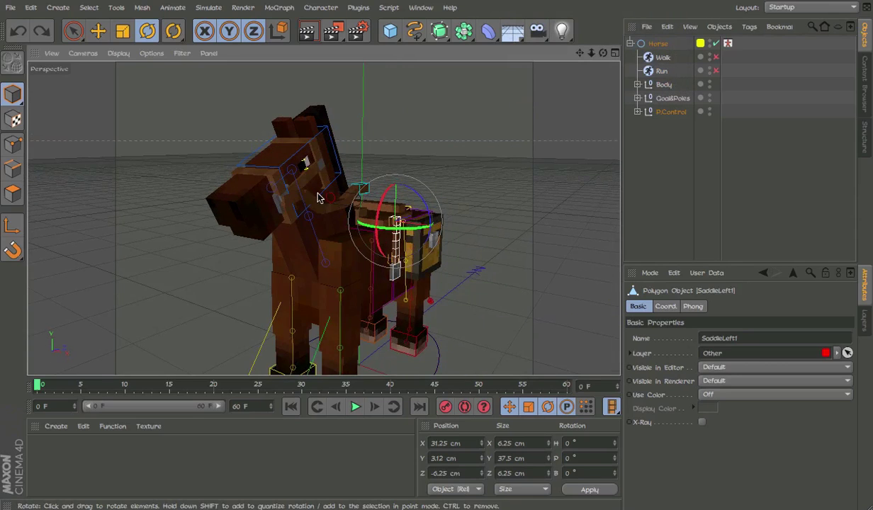
{"action": "left_click_drag", "start_coordinate": [333, 200], "coordinate": [372, 195], "text": "alt"}
{"action": "left_click", "coordinate": [531, 1]}
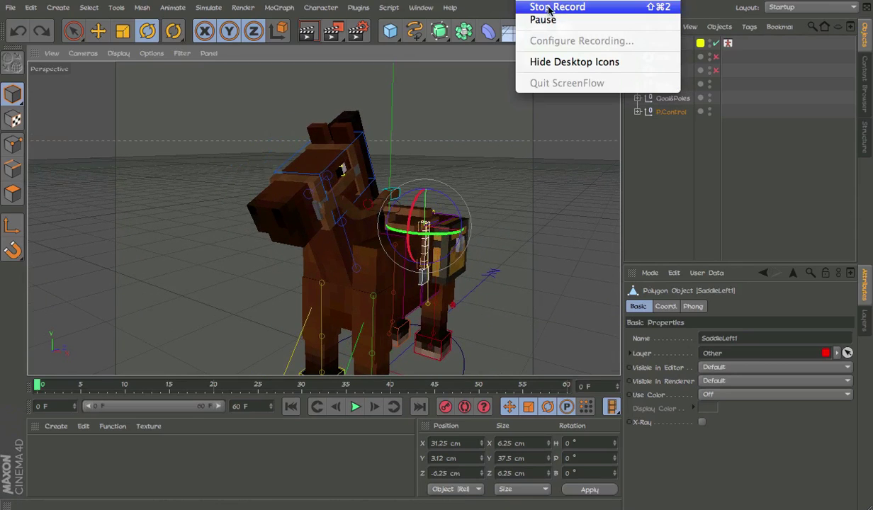